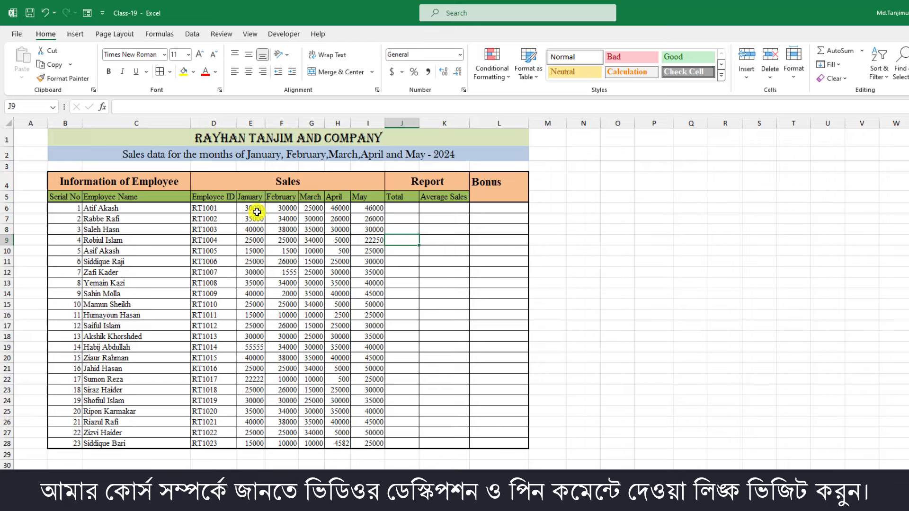
Enter =E6+F6+G6+H6+I6 in J6 to total row 6's January-to-May sales
{"action": "left_click_drag", "start_coordinate": [256, 212], "coordinate": [367, 208]}
{"action": "left_click", "coordinate": [336, 251]}
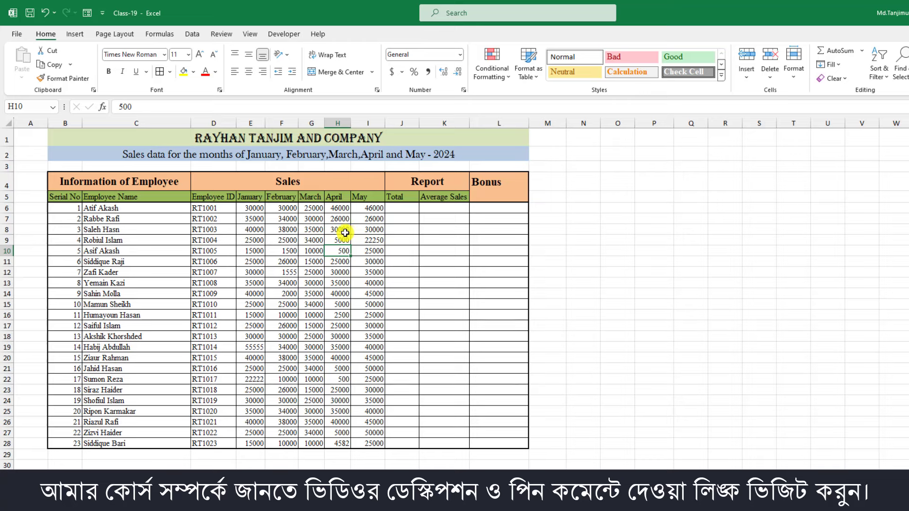
{"action": "left_click", "coordinate": [397, 208]}
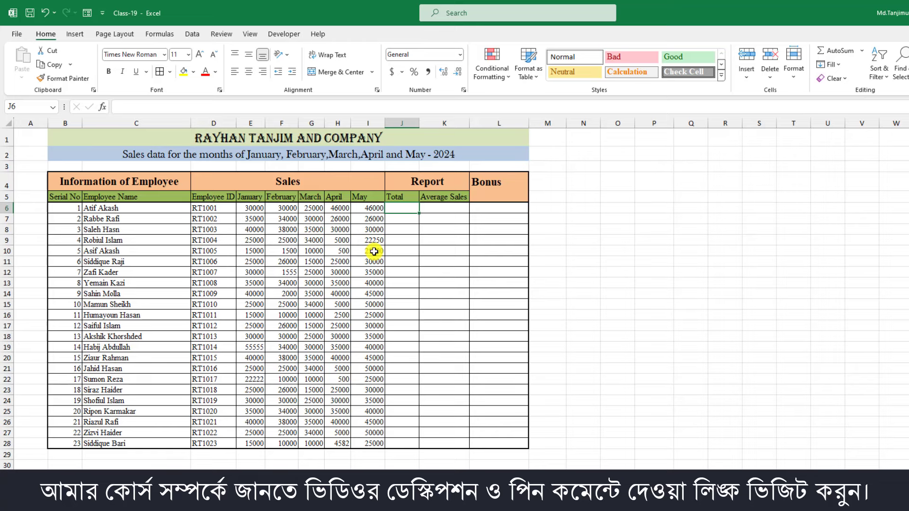
{"action": "type", "text": "="}
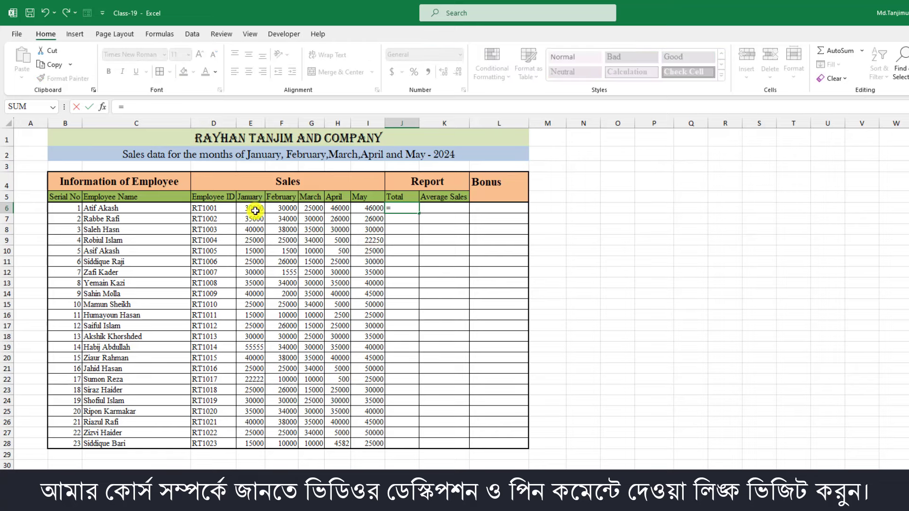
{"action": "left_click", "coordinate": [252, 208]}
{"action": "type", "text": "+"}
{"action": "left_click", "coordinate": [280, 209]}
{"action": "type", "text": "+"}
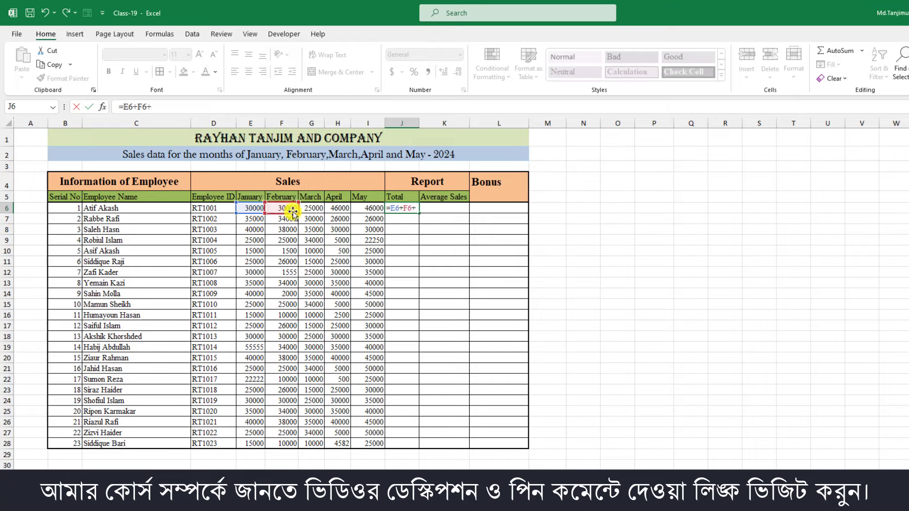
{"action": "left_click", "coordinate": [312, 209]}
{"action": "type", "text": "+"}
{"action": "left_click", "coordinate": [340, 209]}
{"action": "type", "text": "+"}
{"action": "left_click", "coordinate": [372, 209]}
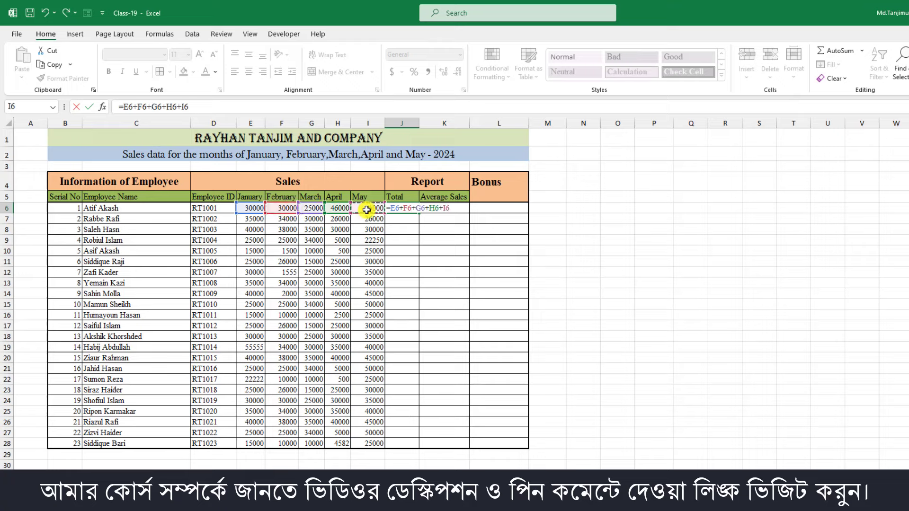
{"action": "key", "text": "Return"}
Replace J6 with an AutoSum =SUM(E6:I6) and fill it down to J28
{"action": "left_click", "coordinate": [399, 208]}
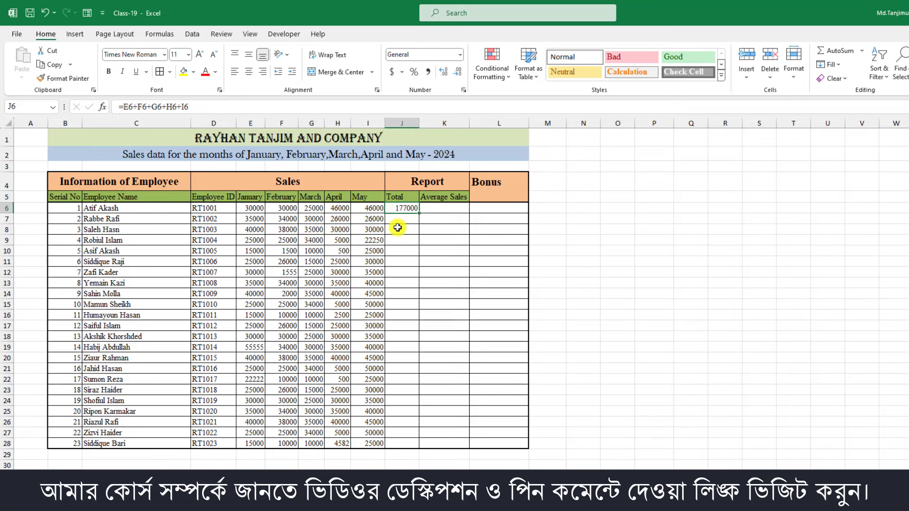
{"action": "key", "text": "Delete"}
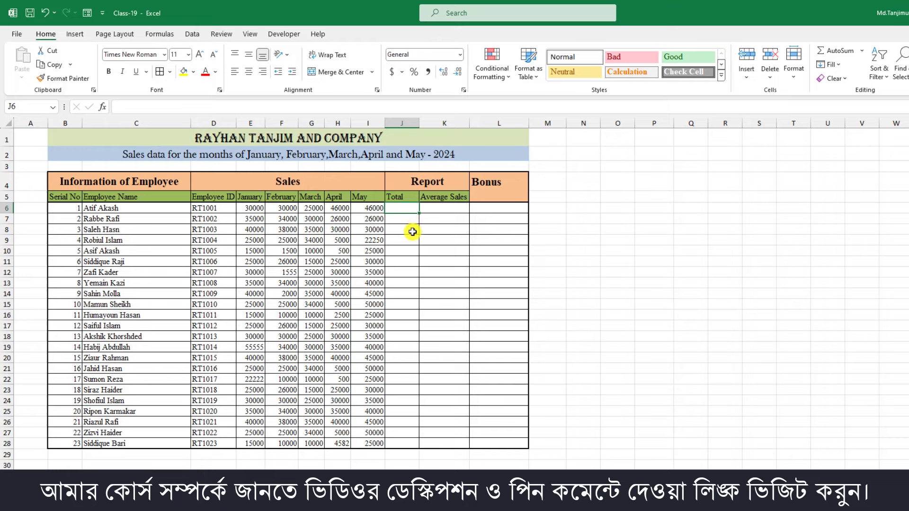
{"action": "key", "text": "alt+equal"}
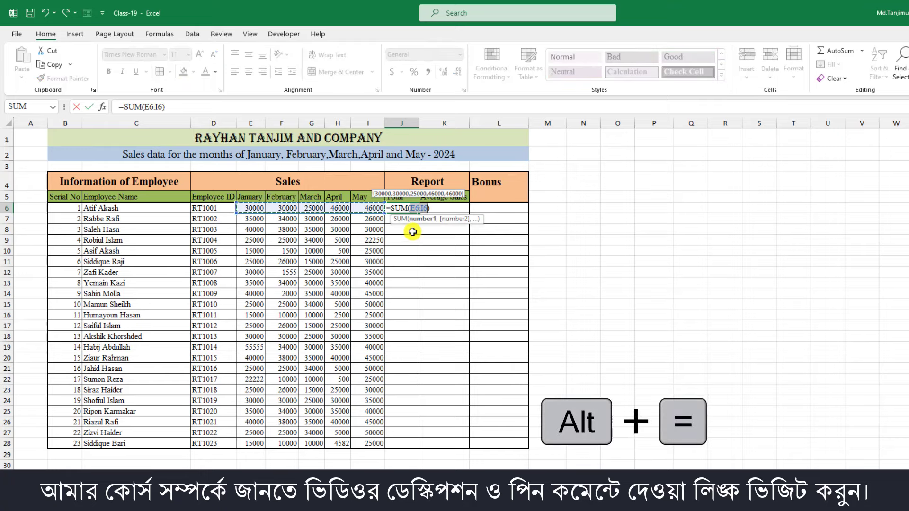
{"action": "key", "text": "Return"}
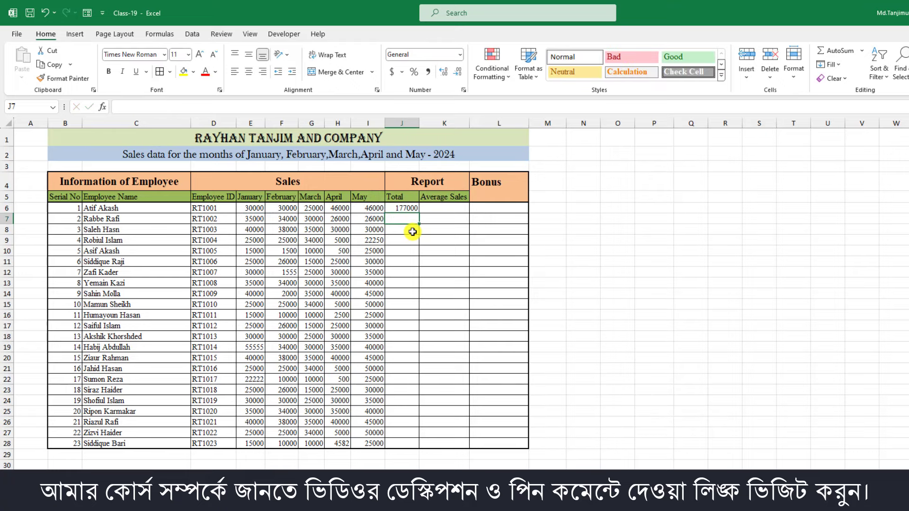
{"action": "left_click", "coordinate": [406, 208]}
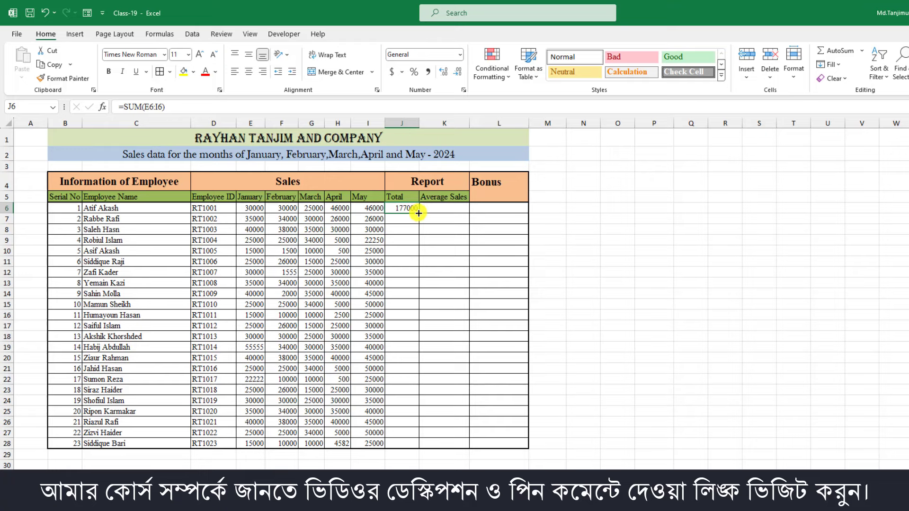
{"action": "double_click", "coordinate": [418, 213]}
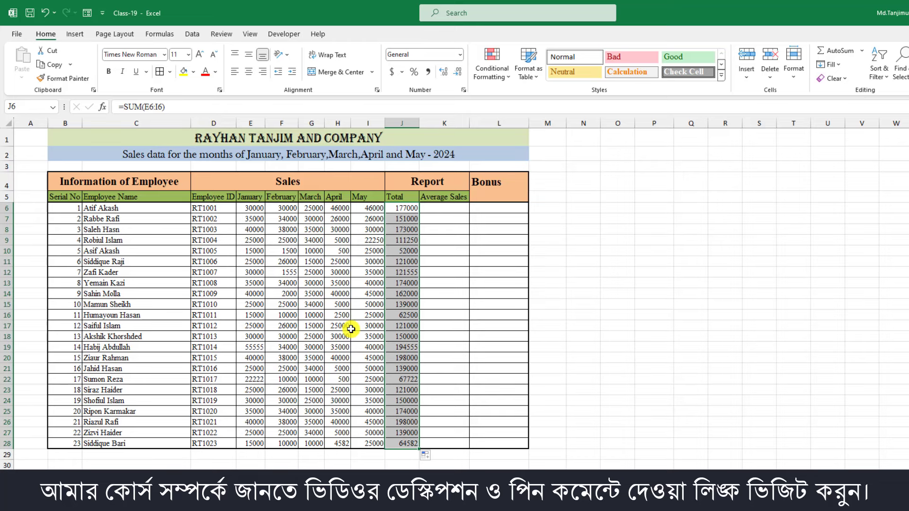
{"action": "key", "text": "Right"}
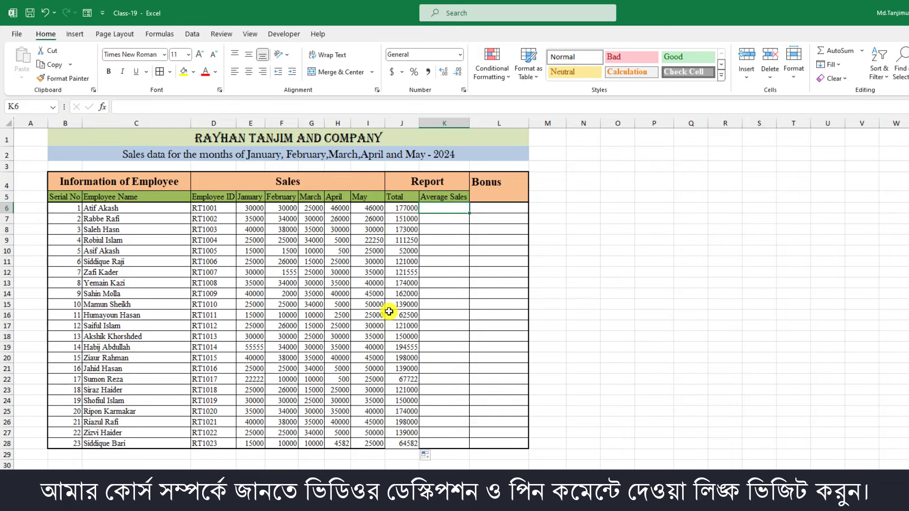
Enter =AVERAGE(E6:I6) in K6 and fill it down to K28
{"action": "left_click_drag", "start_coordinate": [252, 208], "coordinate": [380, 210]}
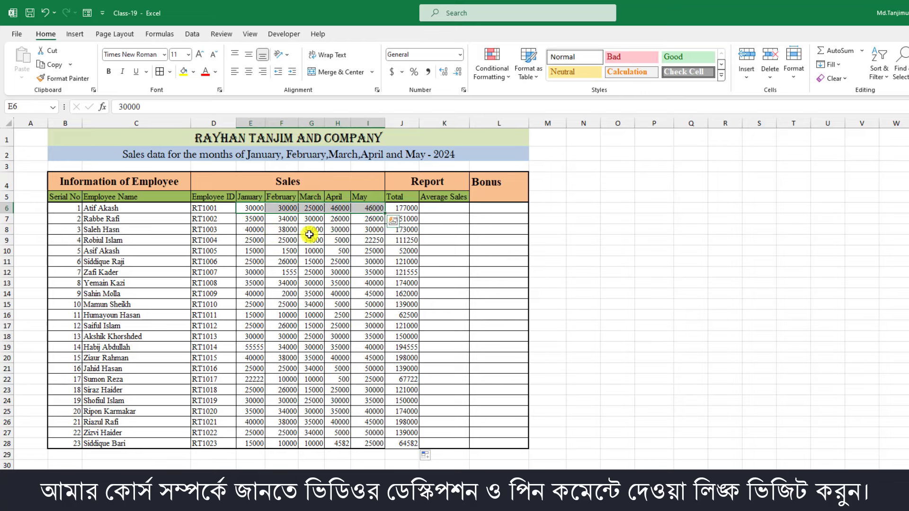
{"action": "left_click", "coordinate": [446, 208]}
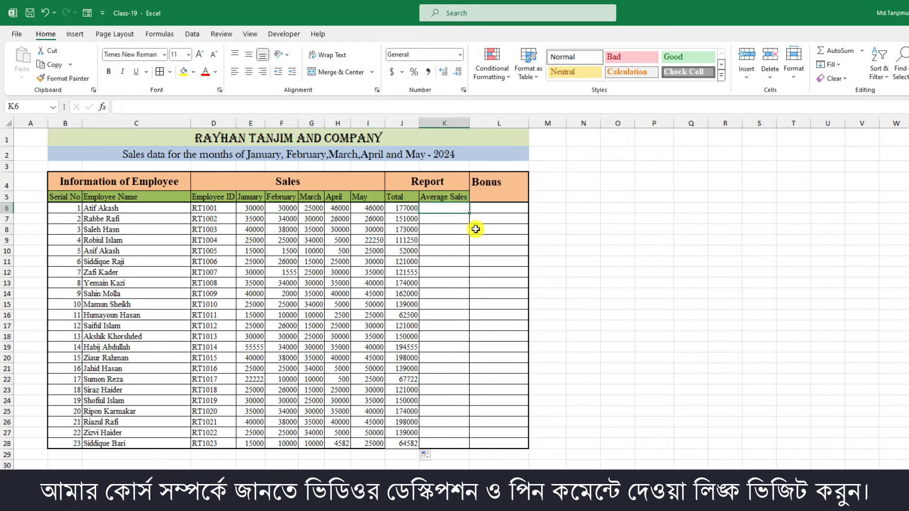
{"action": "type", "text": "="}
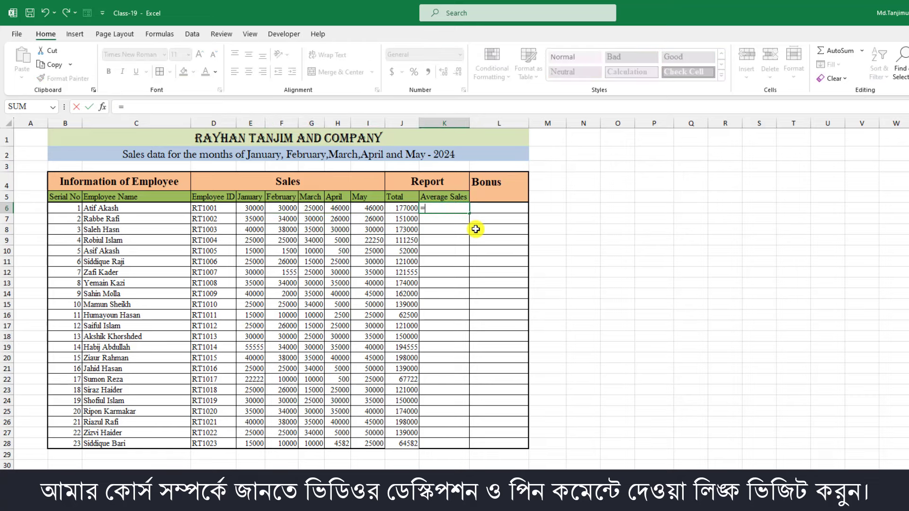
{"action": "type", "text": "aver"}
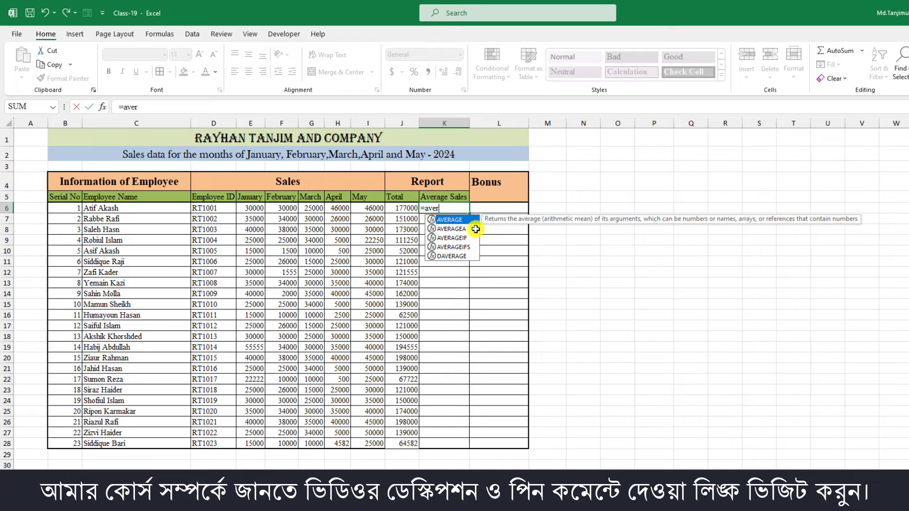
{"action": "double_click", "coordinate": [451, 221]}
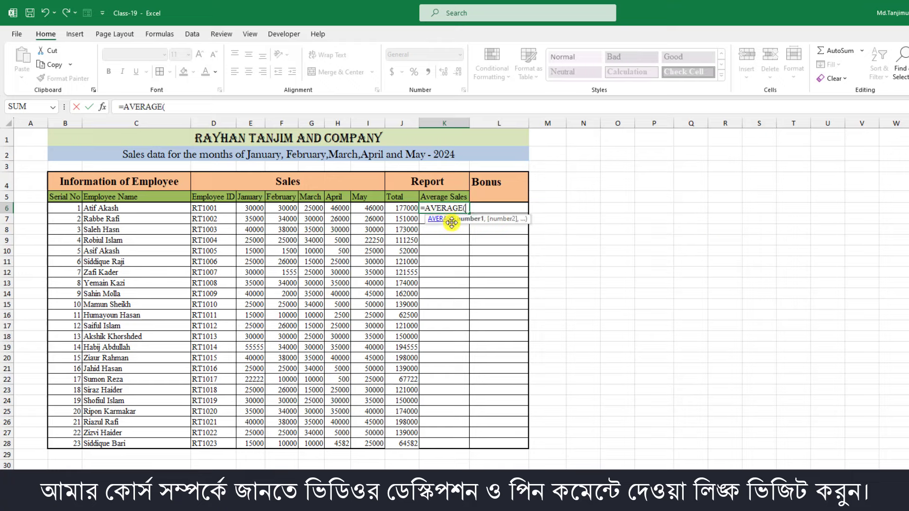
{"action": "left_click_drag", "start_coordinate": [251, 209], "coordinate": [372, 212]}
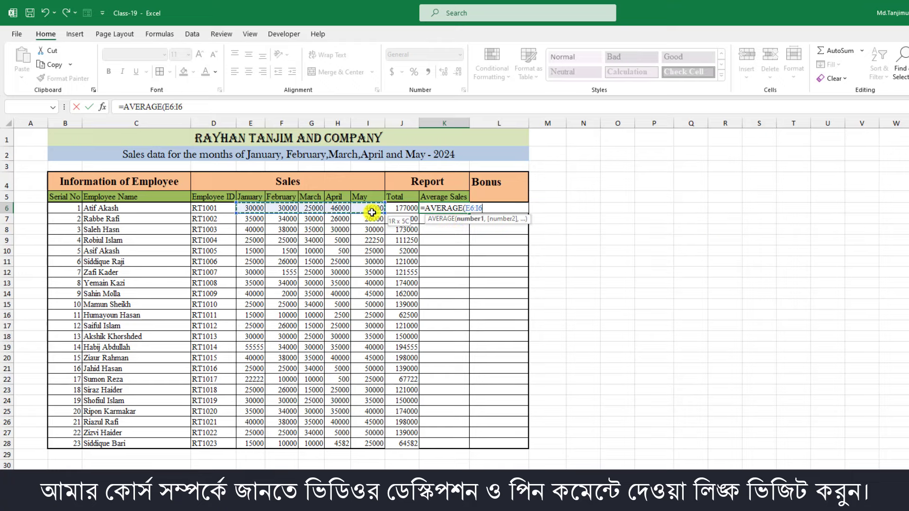
{"action": "type", "text": ")"}
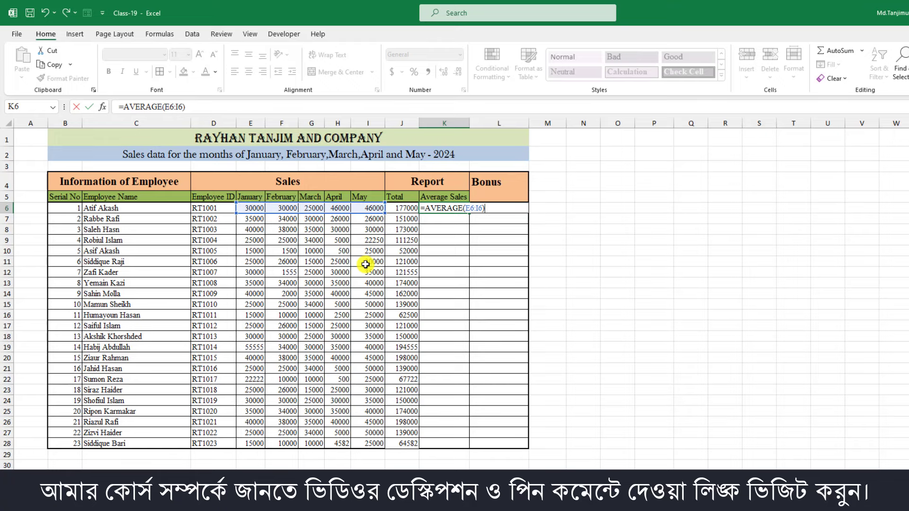
{"action": "key", "text": "ctrl+Return"}
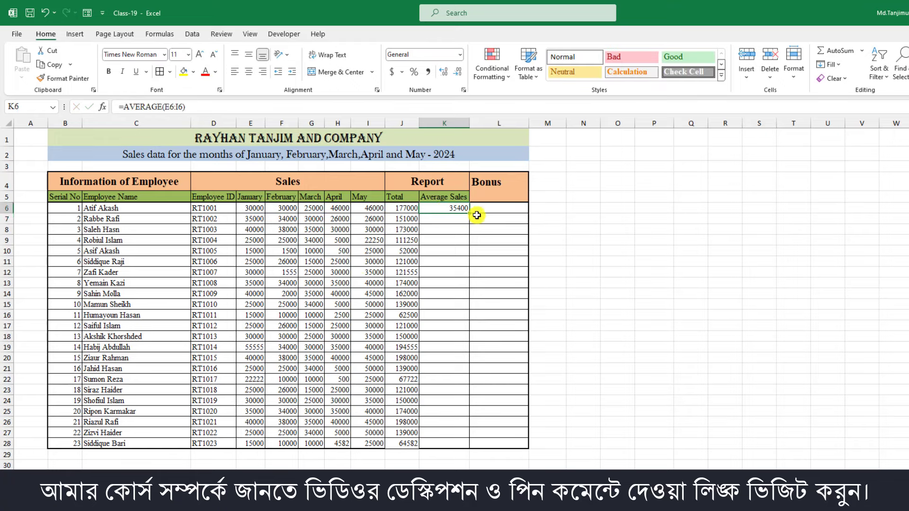
{"action": "double_click", "coordinate": [469, 213]}
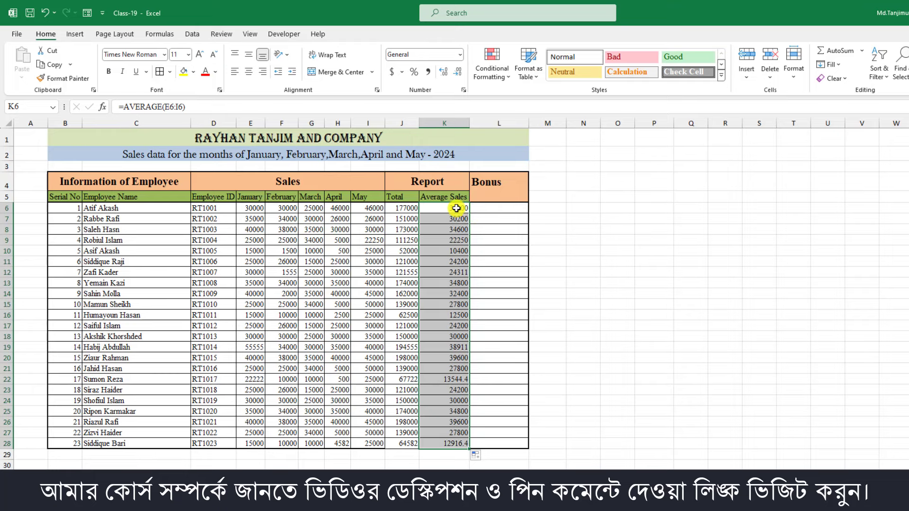
{"action": "left_click", "coordinate": [456, 208]}
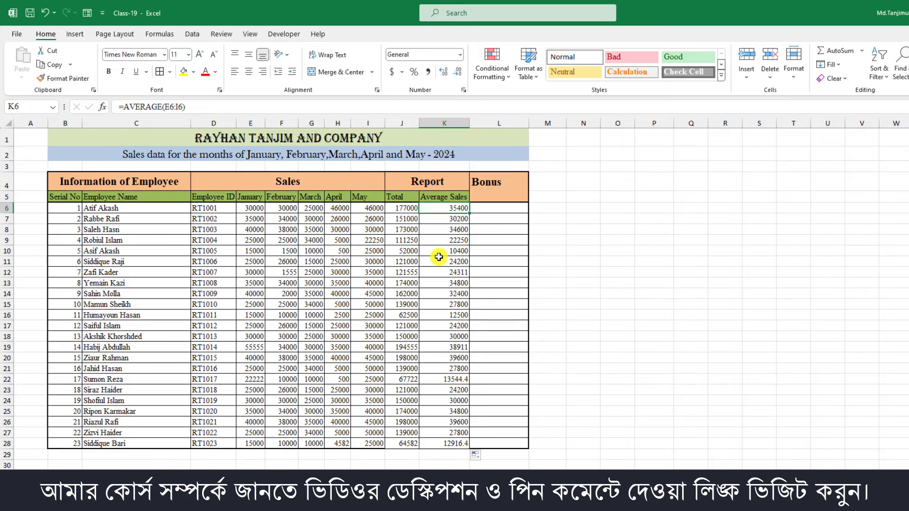
{"action": "left_click", "coordinate": [460, 219]}
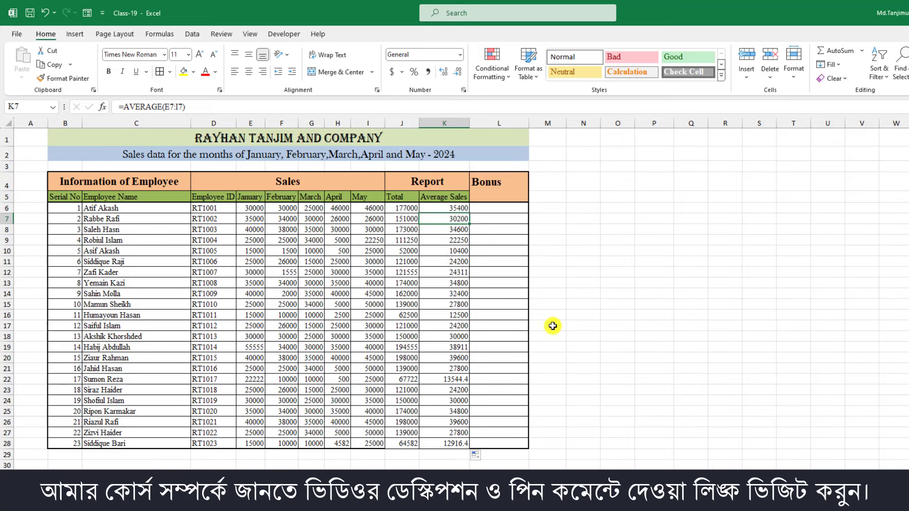
{"action": "left_click", "coordinate": [504, 209]}
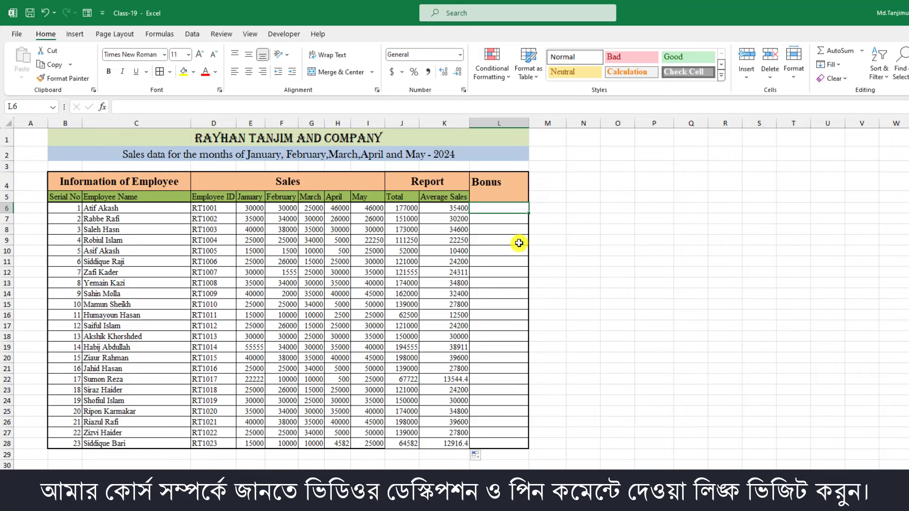
{"action": "type", "text": "="}
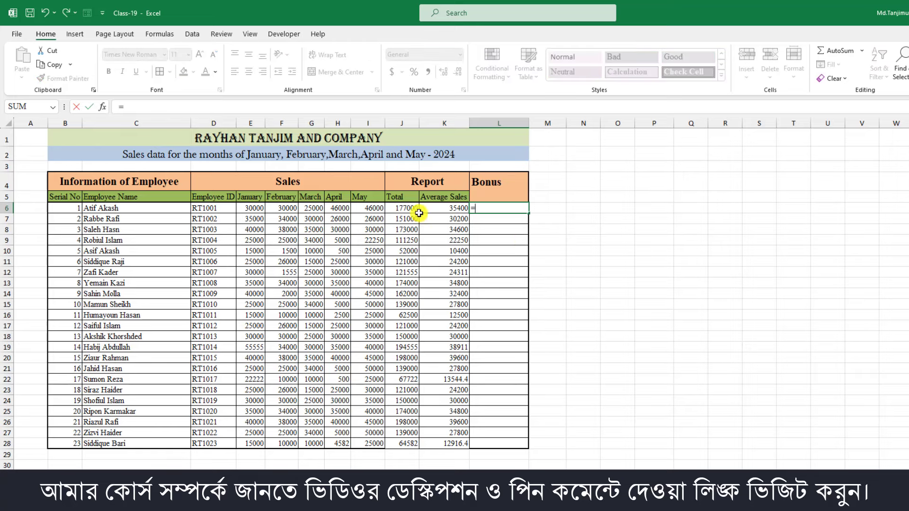
{"action": "left_click", "coordinate": [407, 208]}
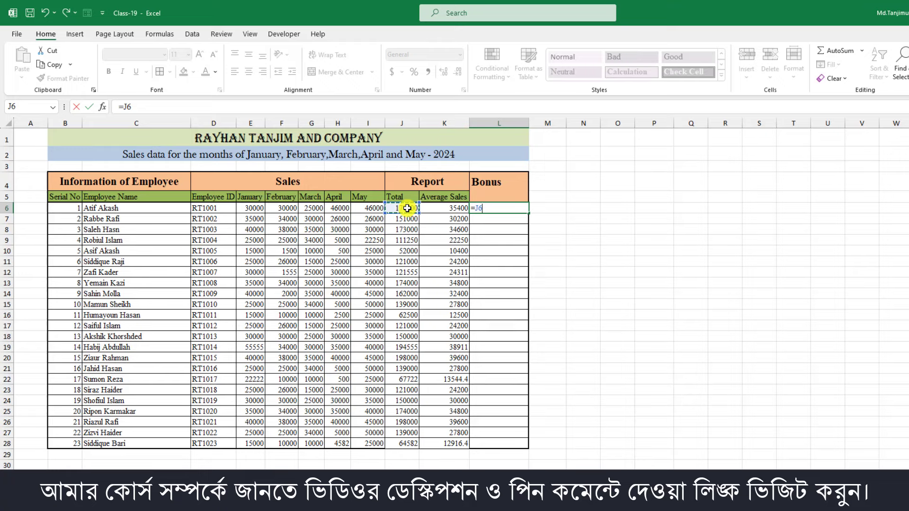
{"action": "type", "text": "-"}
{"action": "left_click", "coordinate": [446, 209]}
{"action": "key", "text": "Return"}
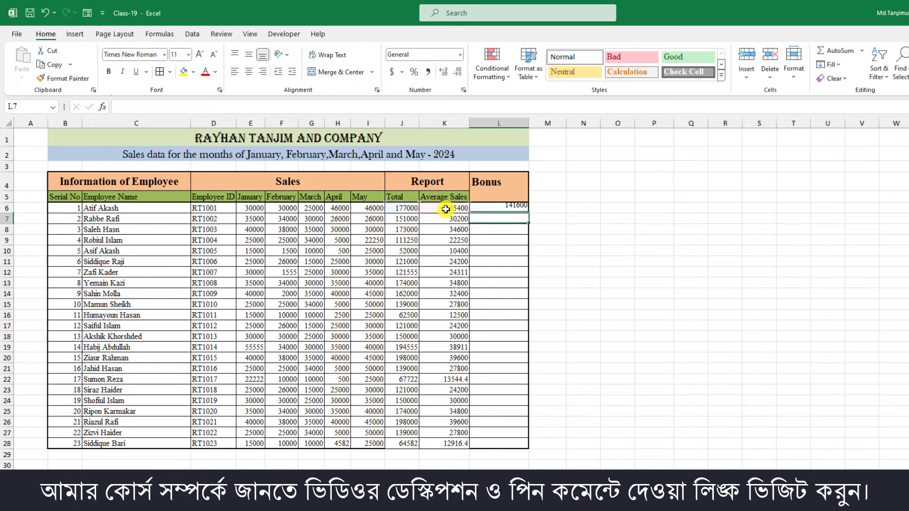
{"action": "left_click", "coordinate": [511, 209]}
{"action": "double_click", "coordinate": [528, 213]}
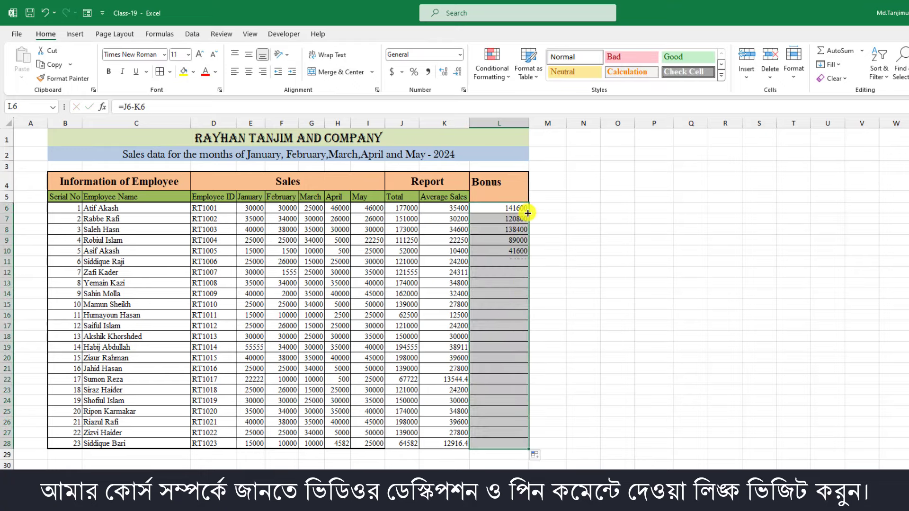
{"action": "double_click", "coordinate": [516, 208]}
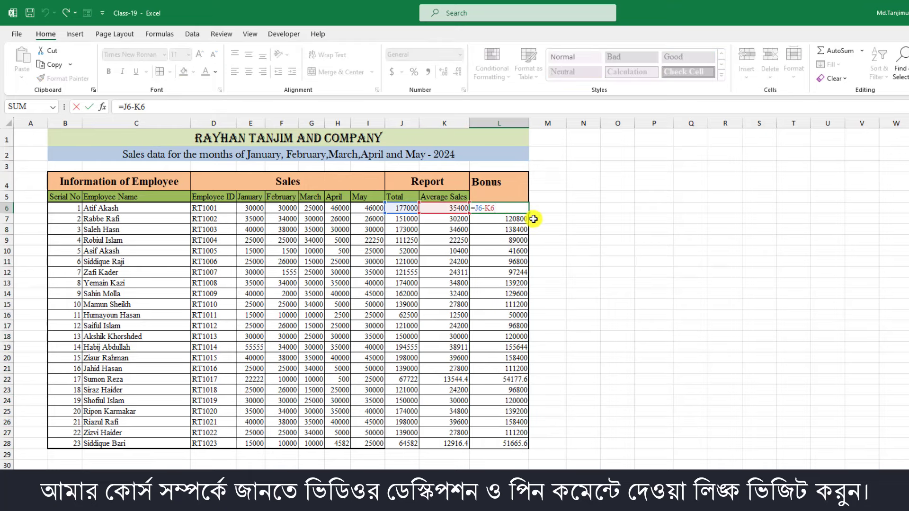
{"action": "key", "text": "Escape"}
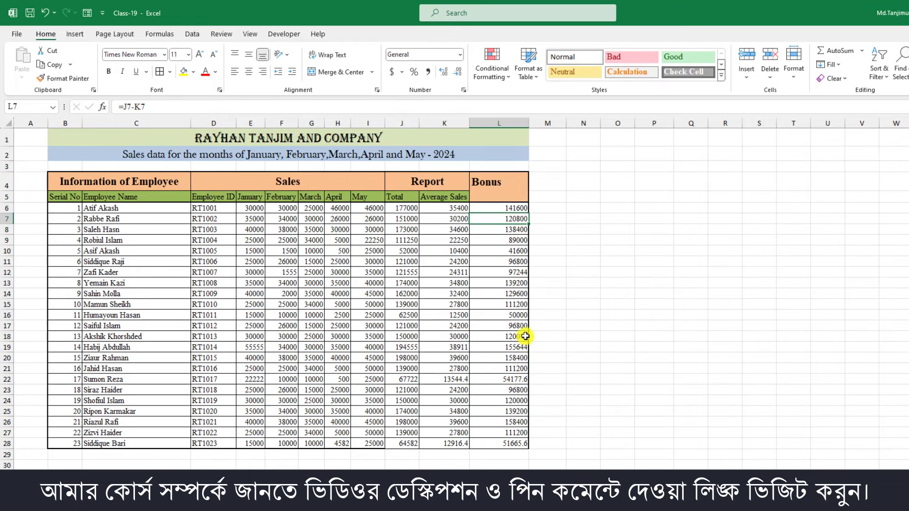
{"action": "left_click_drag", "start_coordinate": [502, 209], "coordinate": [491, 441]}
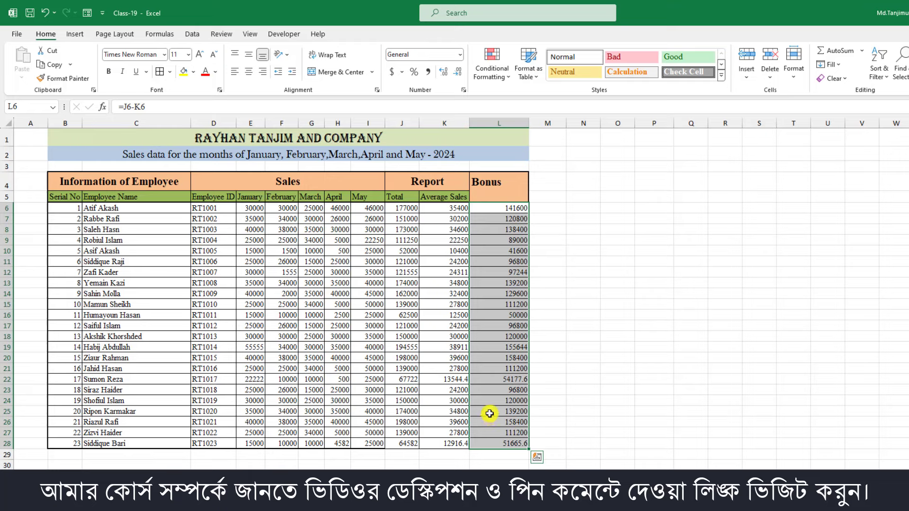
{"action": "key", "text": "Delete"}
{"action": "left_click", "coordinate": [591, 348]}
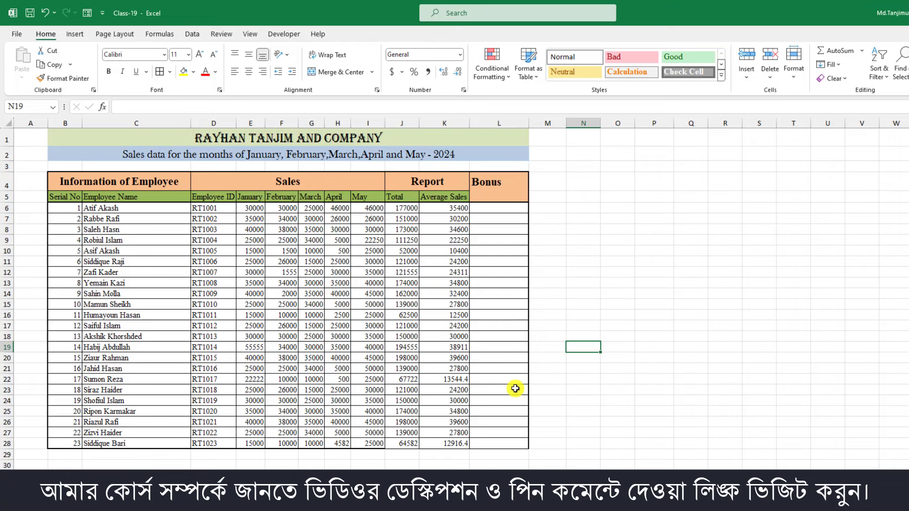
Enter =MAX(J6:J28) in J29, returning the highest total 198000
{"action": "left_click_drag", "start_coordinate": [401, 208], "coordinate": [391, 444]}
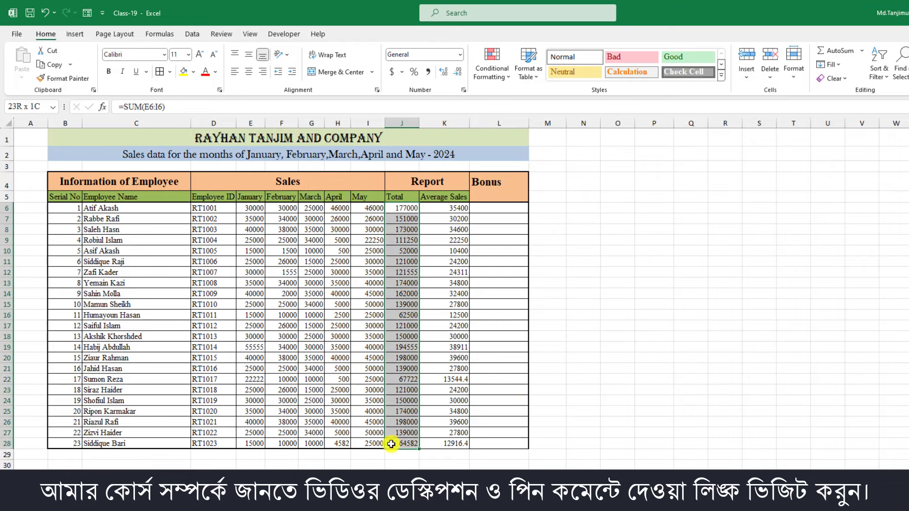
{"action": "left_click", "coordinate": [582, 390]}
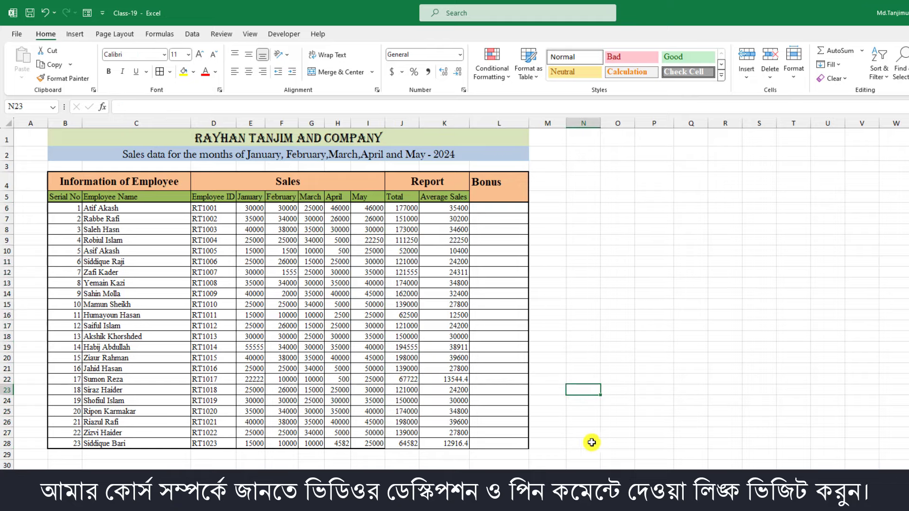
{"action": "left_click", "coordinate": [407, 455]}
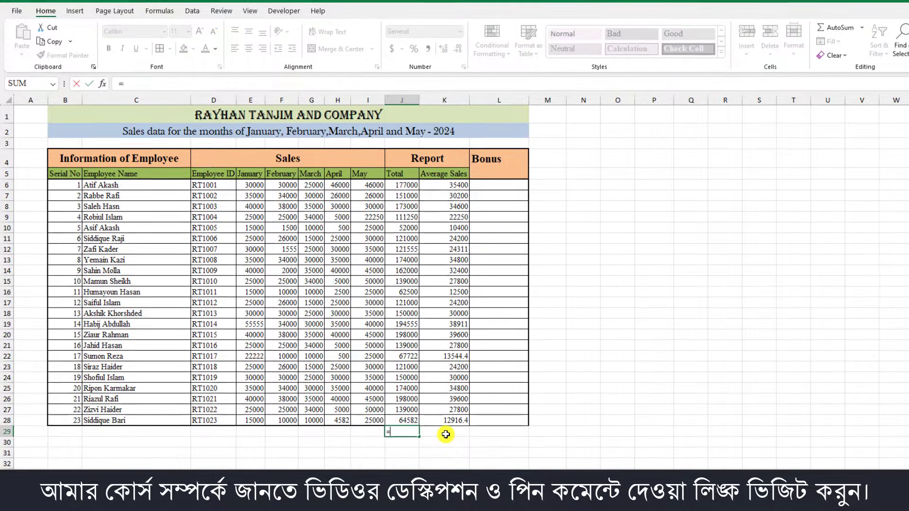
{"action": "type", "text": "=max"}
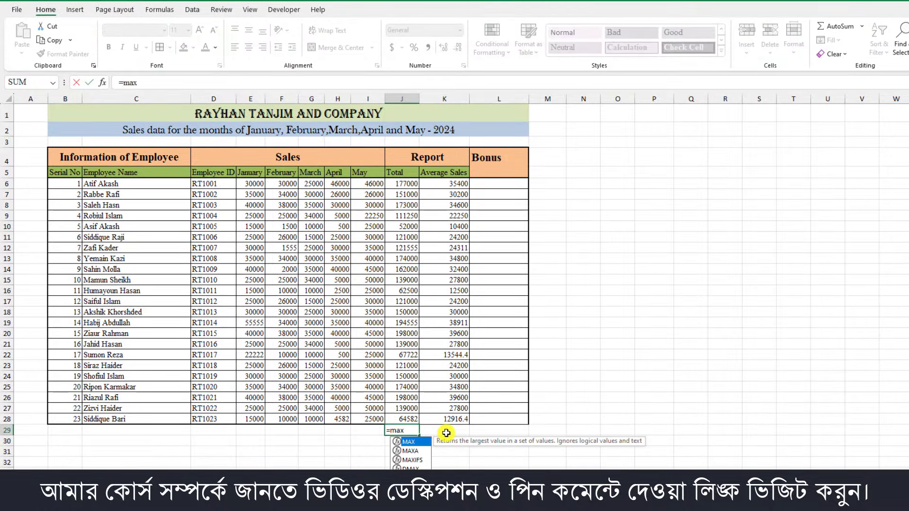
{"action": "type", "text": "("}
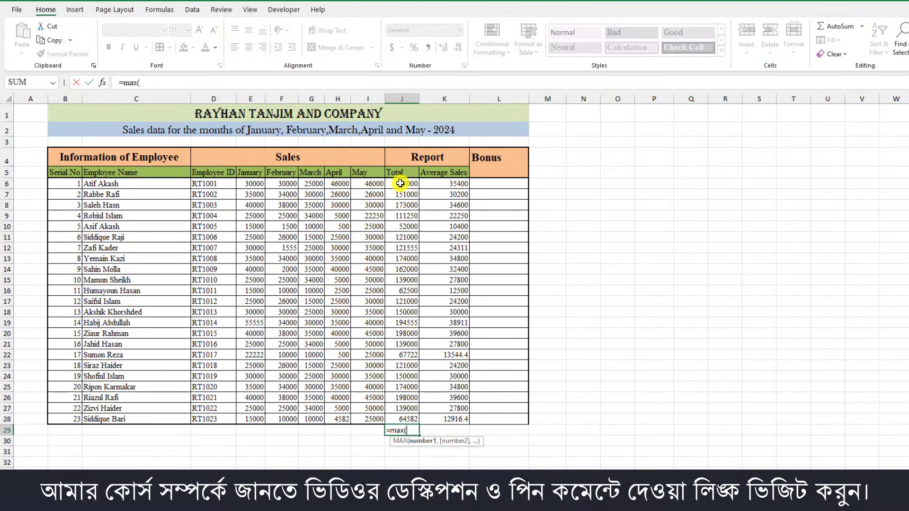
{"action": "left_click_drag", "start_coordinate": [400, 184], "coordinate": [403, 419]}
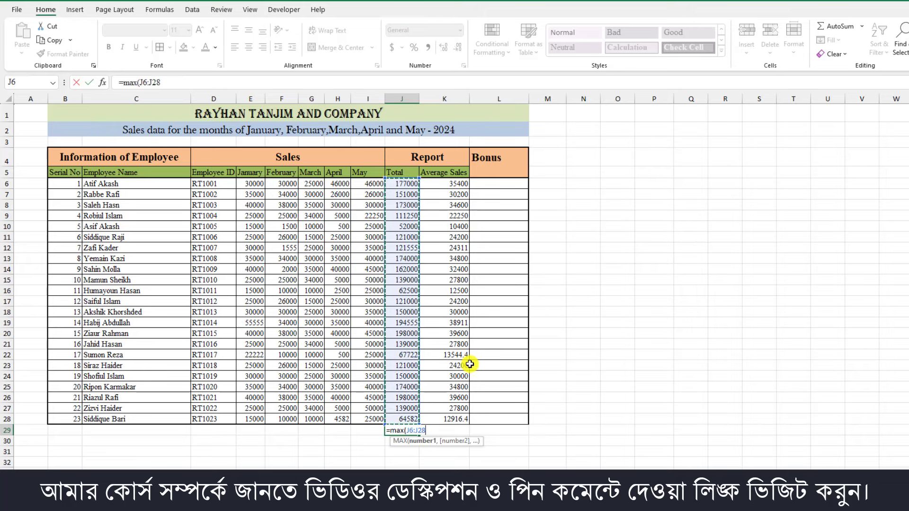
{"action": "type", "text": ")"}
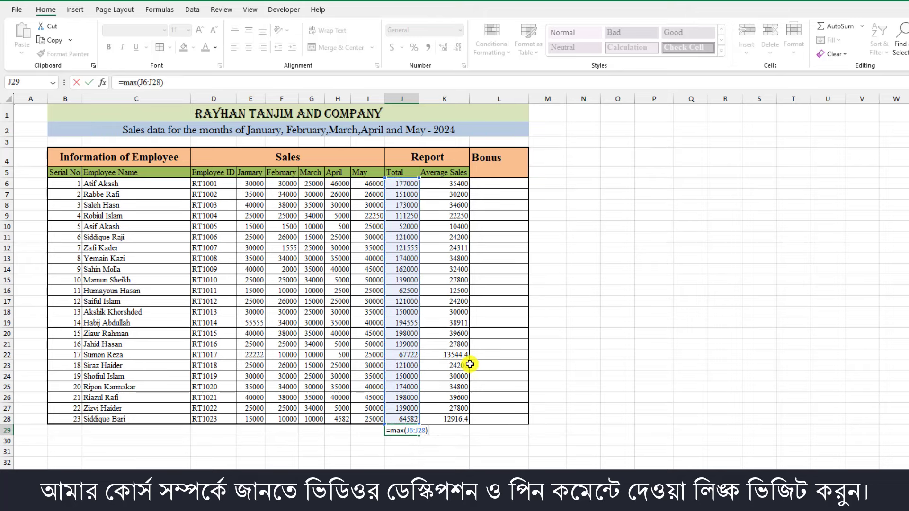
{"action": "key", "text": "Return"}
{"action": "left_click", "coordinate": [415, 429]}
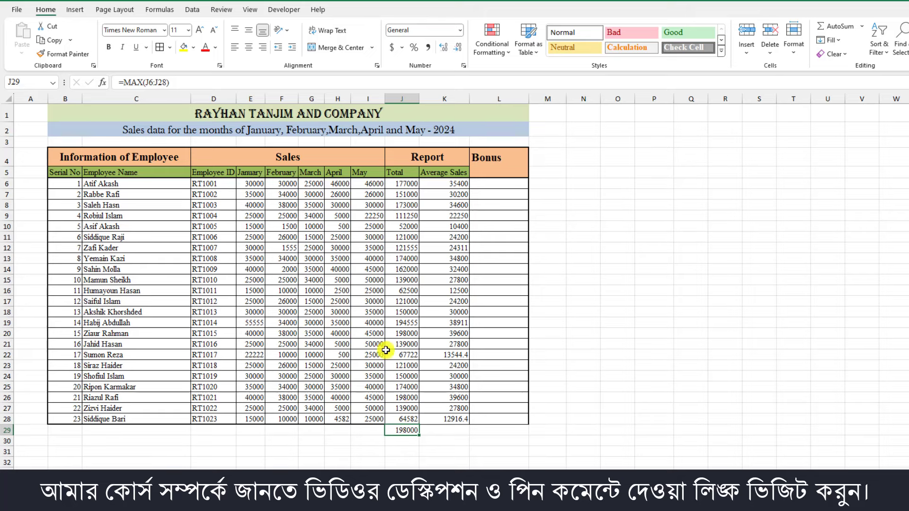
Label I29 'Max' and I30 'Min', and enter =MIN(J6:J28) in J30
{"action": "left_click", "coordinate": [371, 431]}
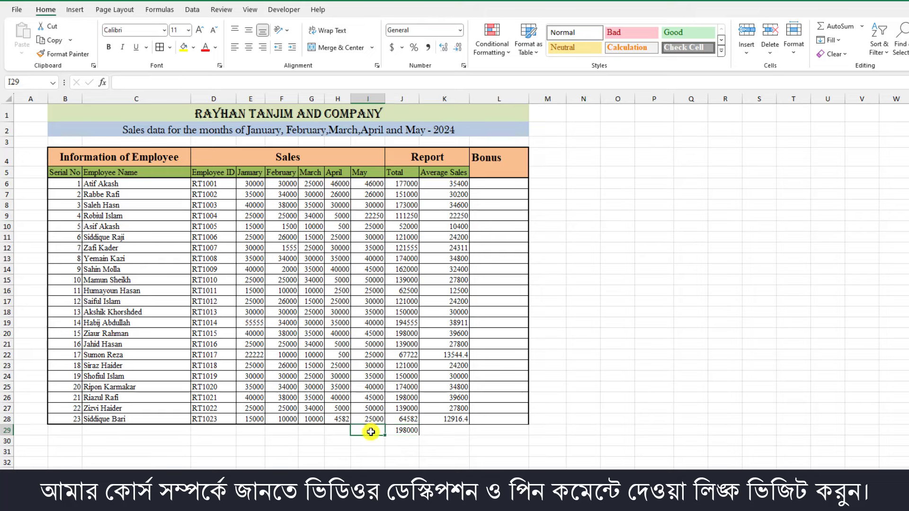
{"action": "type", "text": "Max"}
{"action": "key", "text": "Return"}
{"action": "type", "text": "Min"}
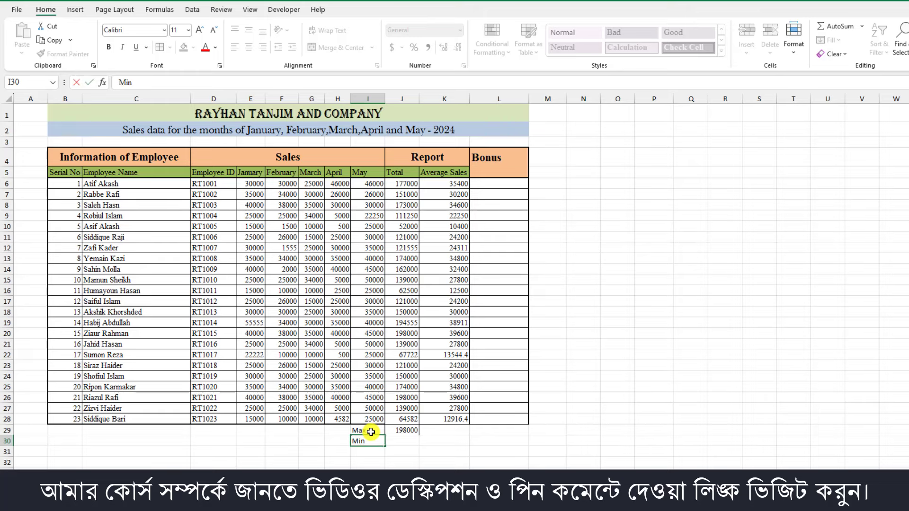
{"action": "key", "text": "Return"}
{"action": "left_click", "coordinate": [404, 443]}
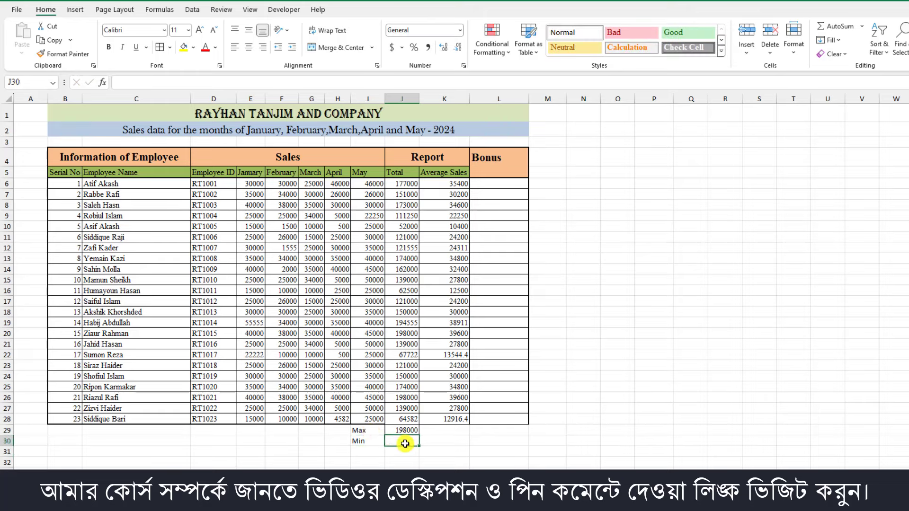
{"action": "type", "text": "=min"}
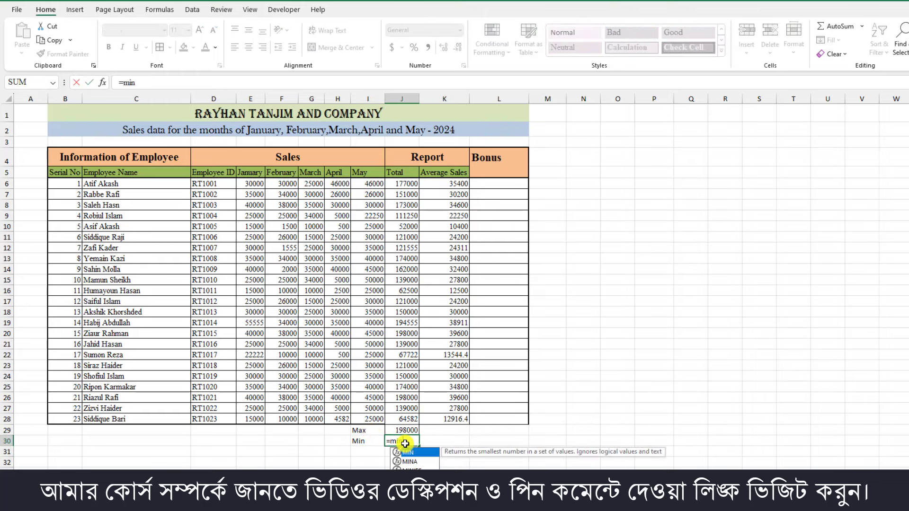
{"action": "type", "text": "("}
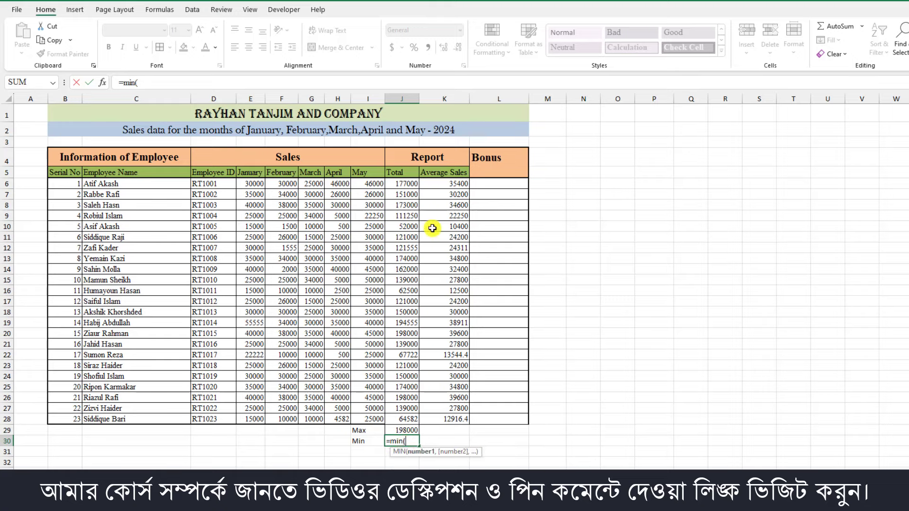
{"action": "left_click_drag", "start_coordinate": [401, 183], "coordinate": [386, 416]}
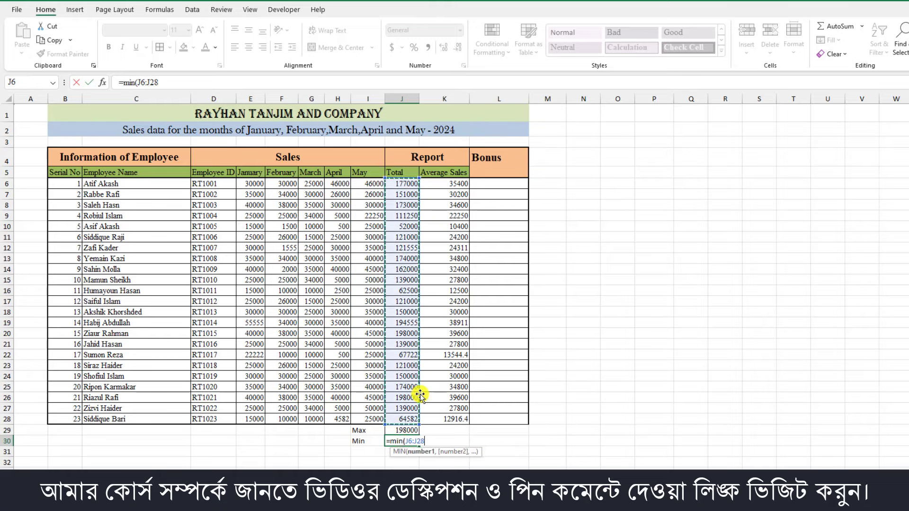
{"action": "key", "text": "Return"}
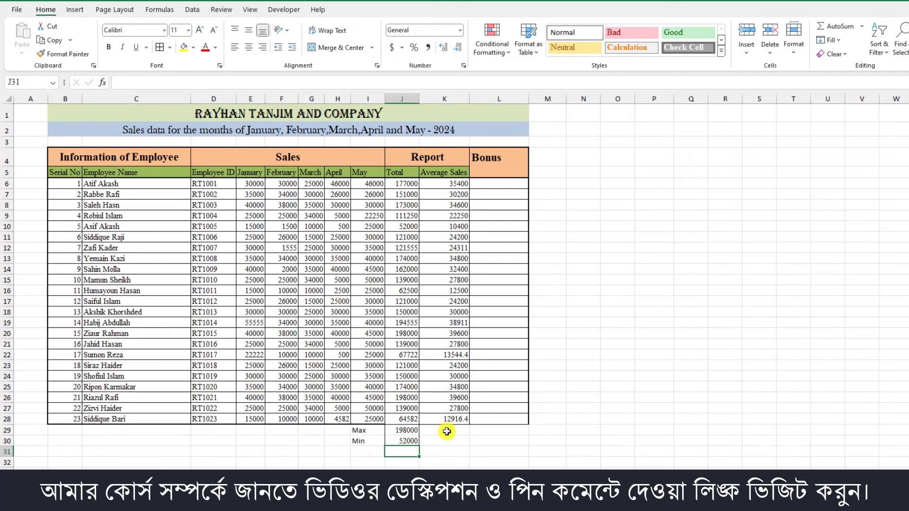
Clear the Average Sales values K6:K28 and make K5 the % header
{"action": "left_click", "coordinate": [407, 441]}
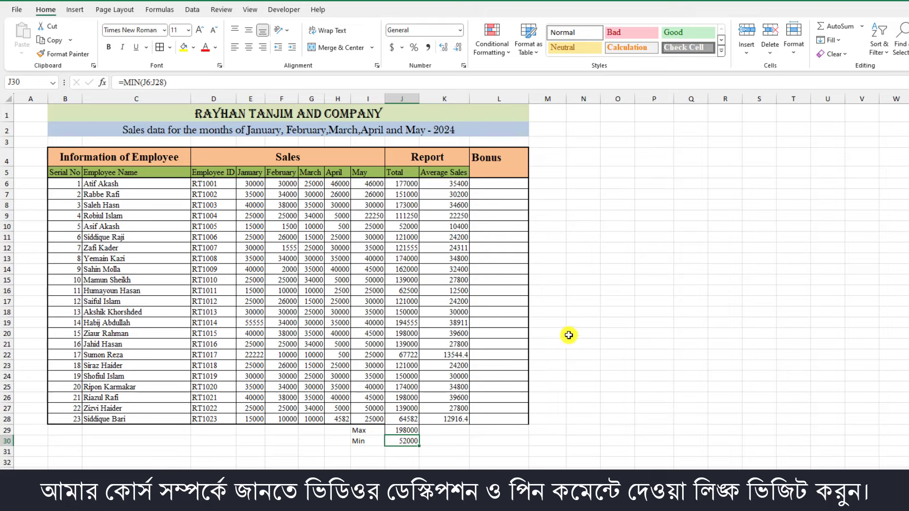
{"action": "left_click_drag", "start_coordinate": [442, 182], "coordinate": [439, 418]}
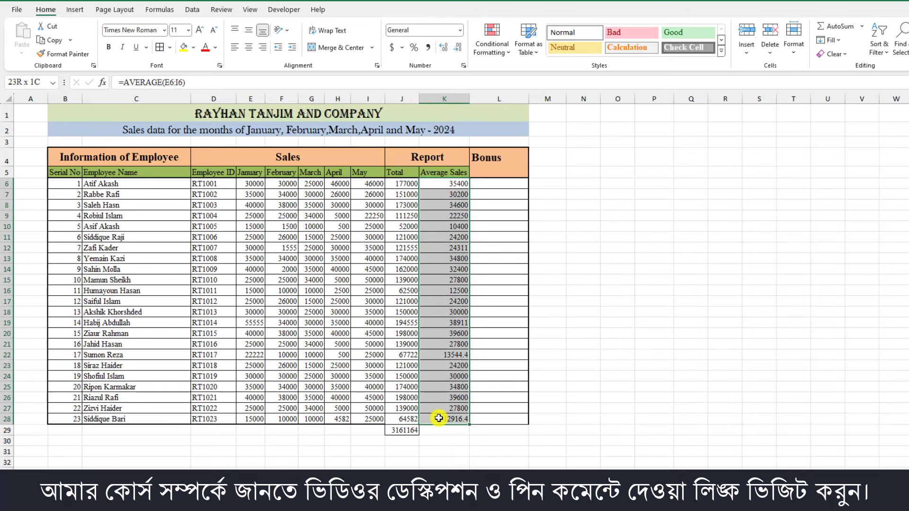
{"action": "key", "text": "Delete"}
{"action": "left_click", "coordinate": [444, 171]}
{"action": "type", "text": "%"}
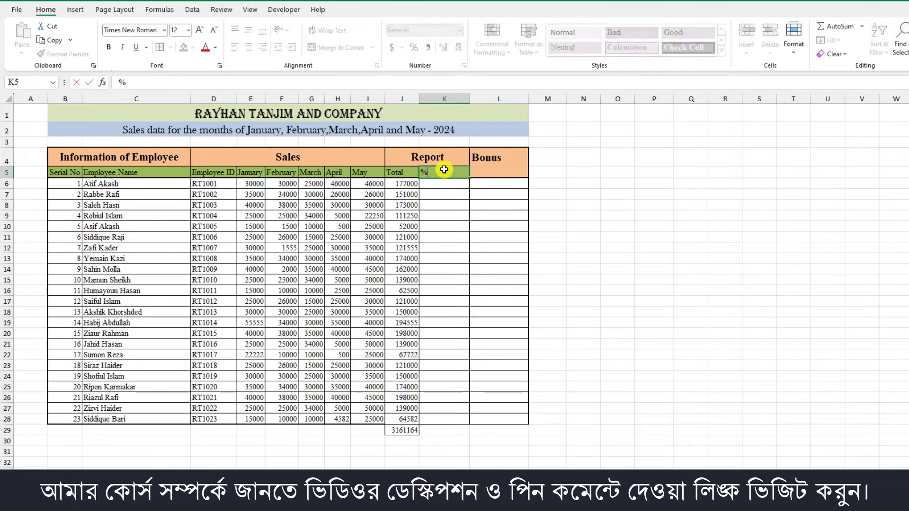
{"action": "key", "text": "ctrl+z"}
{"action": "key", "text": "ctrl+z"}
{"action": "key", "text": "ctrl+z"}
Insert a new column before % and head it 'Target' in K5
{"action": "left_click", "coordinate": [439, 100]}
{"action": "right_click", "coordinate": [439, 100]}
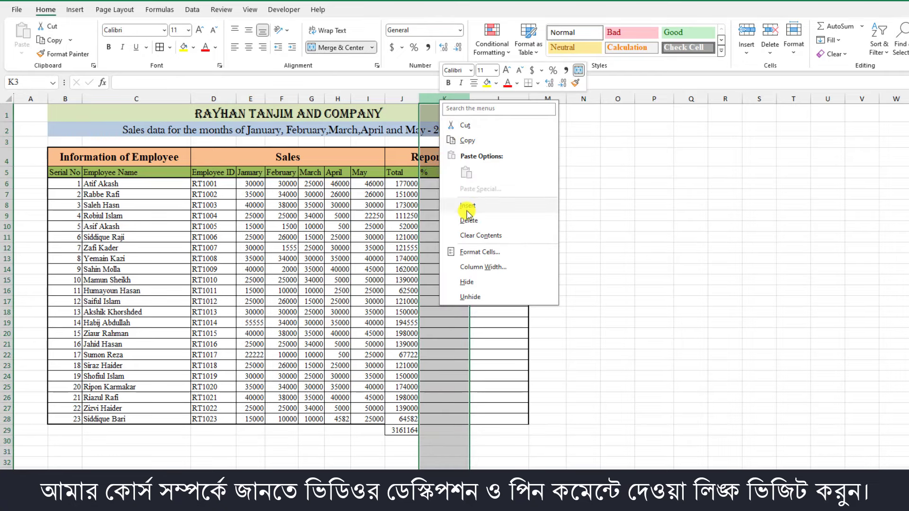
{"action": "left_click", "coordinate": [469, 208]}
{"action": "key", "text": "Down"}
{"action": "key", "text": "Down"}
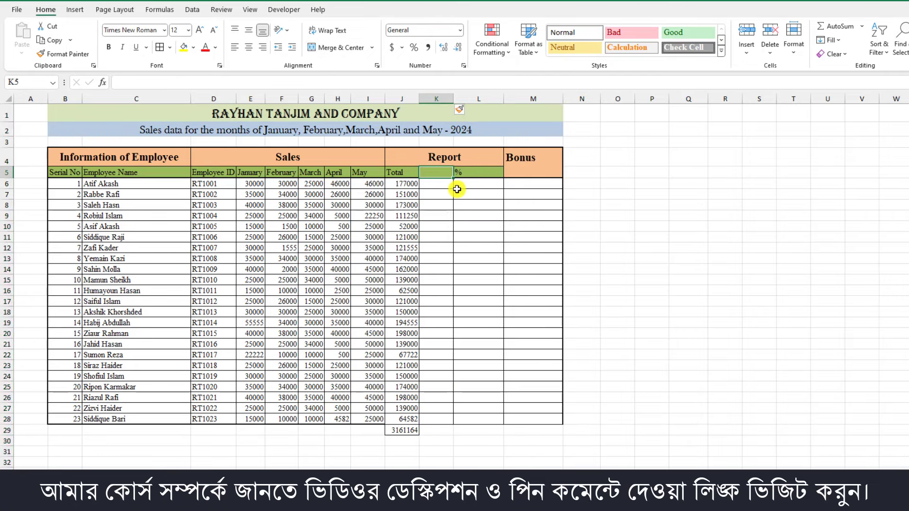
{"action": "type", "text": "Target"}
{"action": "key", "text": "Return"}
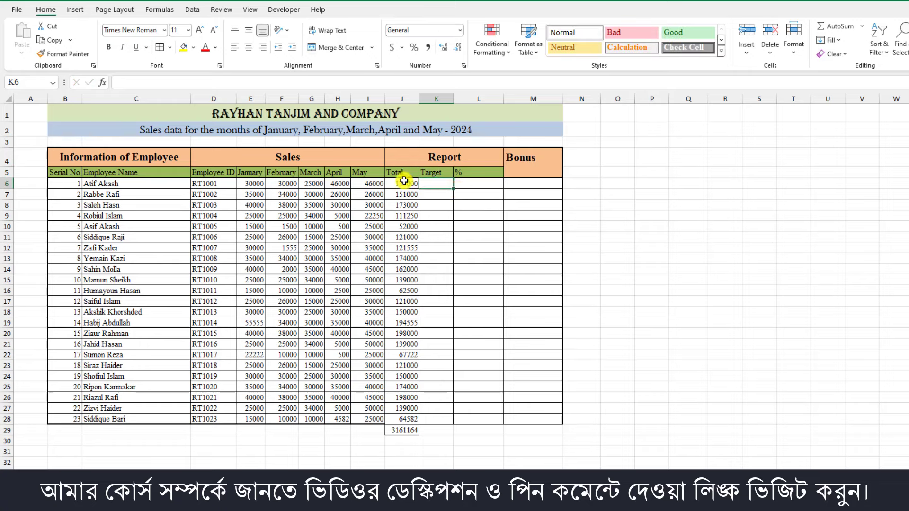
Enter =RANDBETWEEN(150000,200000) in K6 and fill it down to K28
{"action": "type", "text": "=ran"}
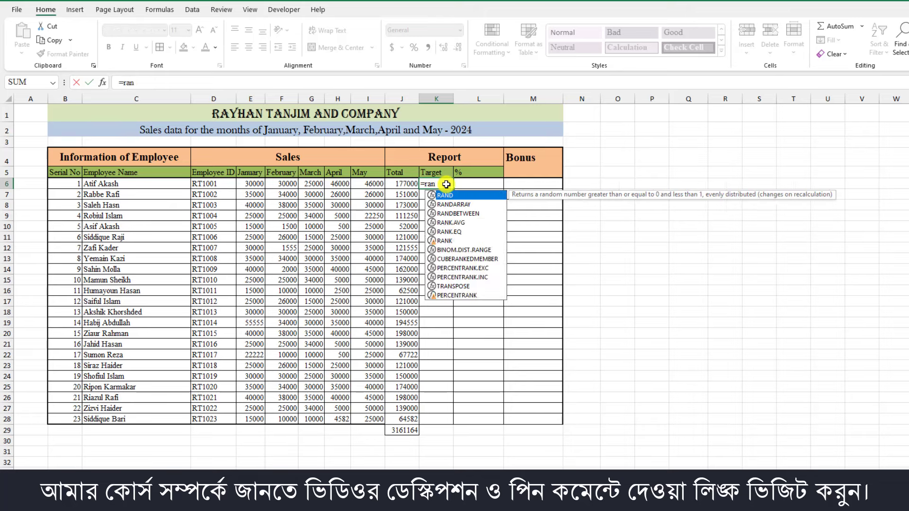
{"action": "type", "text": "d"}
{"action": "double_click", "coordinate": [462, 213]}
{"action": "type", "text": "150000,200000)"}
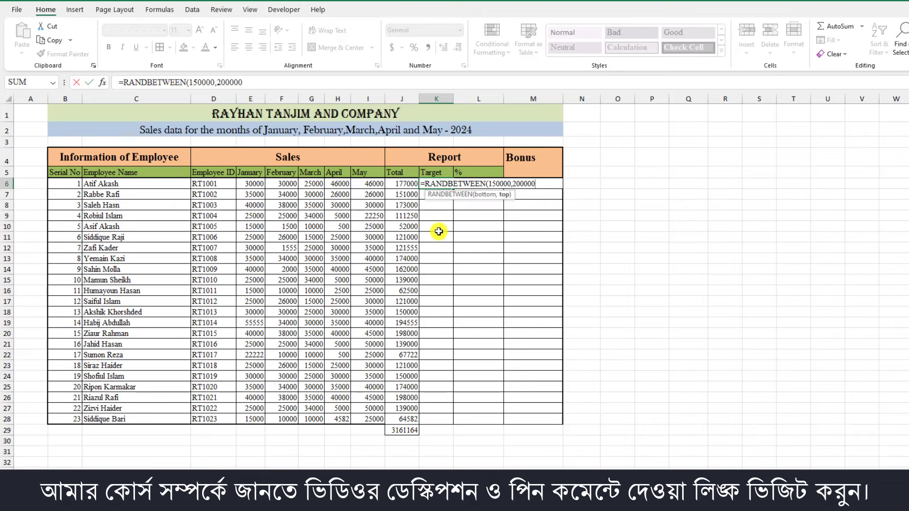
{"action": "key", "text": "Return"}
{"action": "left_click", "coordinate": [448, 185]}
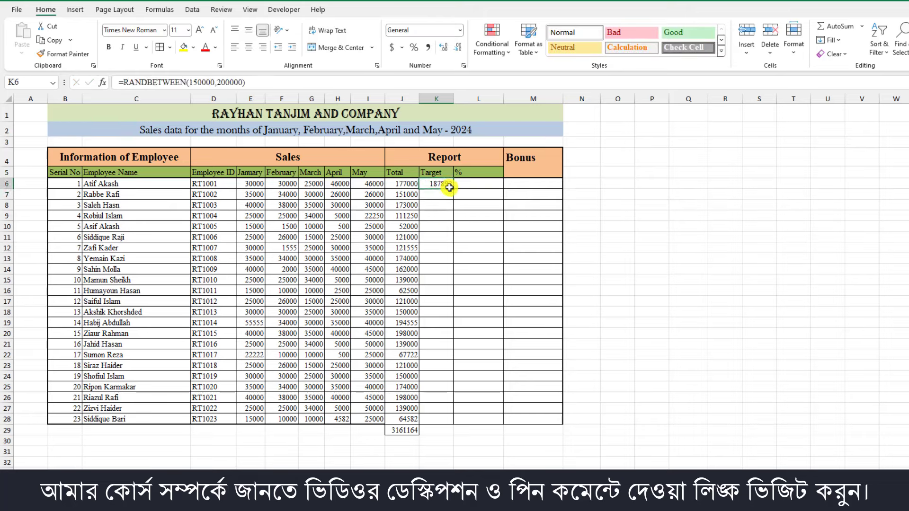
{"action": "double_click", "coordinate": [453, 189]}
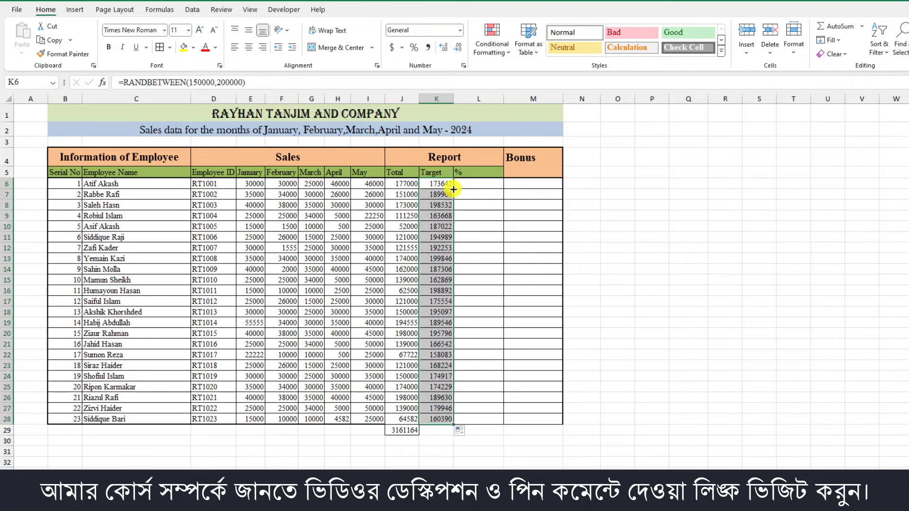
Copy K6:K28 and paste the targets back as fixed values
{"action": "key", "text": "ctrl+c"}
{"action": "right_click", "coordinate": [486, 256]}
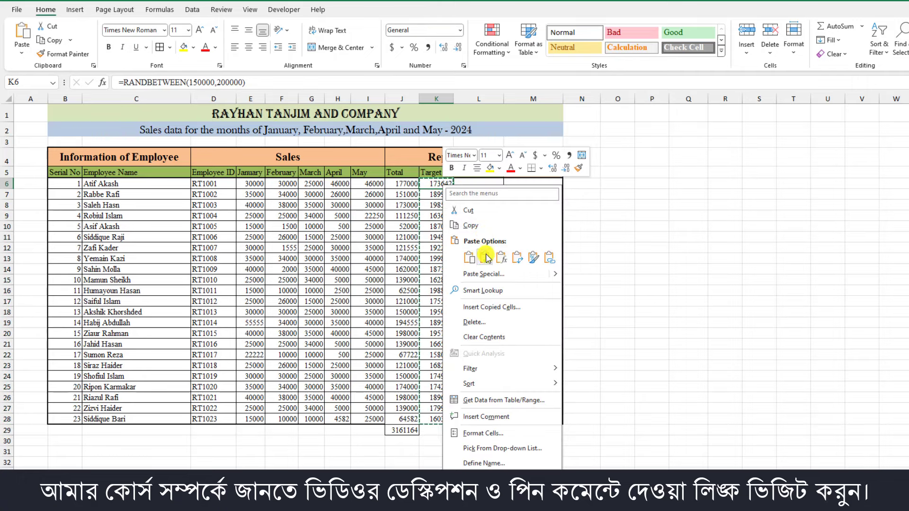
{"action": "key", "text": "v"}
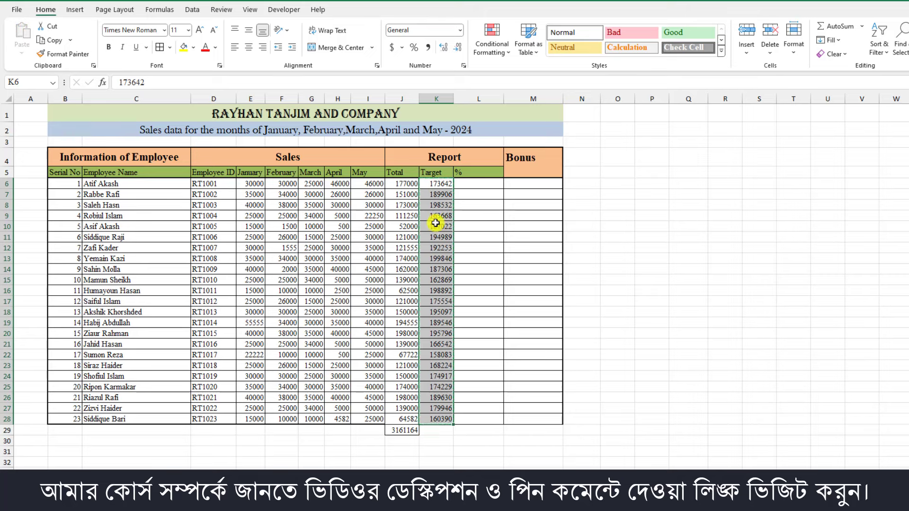
{"action": "left_click", "coordinate": [436, 230]}
{"action": "left_click", "coordinate": [433, 184]}
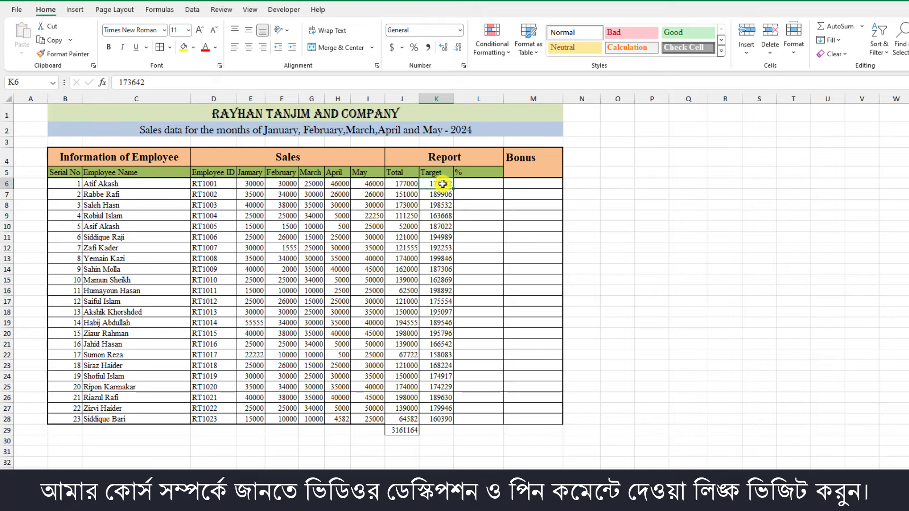
{"action": "left_click", "coordinate": [401, 184]}
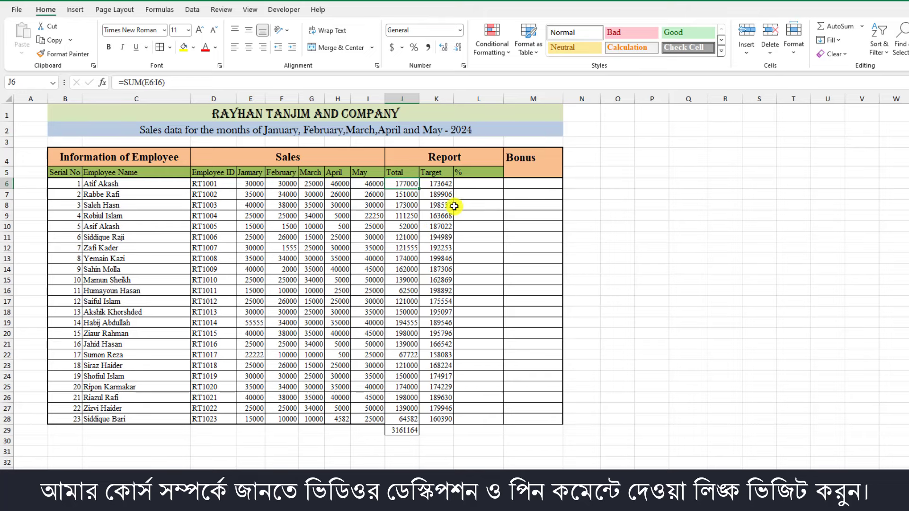
Enter =J6/K6 in L6 to divide the Total by the Target
{"action": "left_click", "coordinate": [482, 184]}
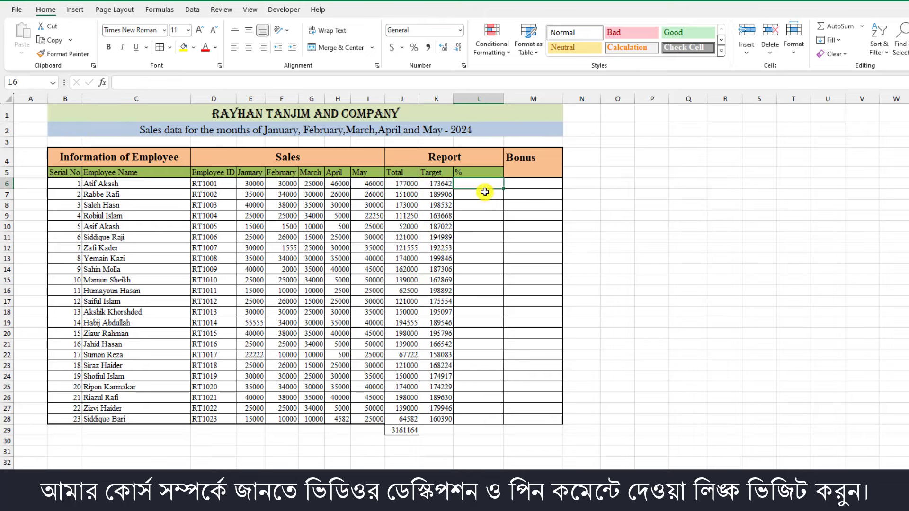
{"action": "type", "text": "="}
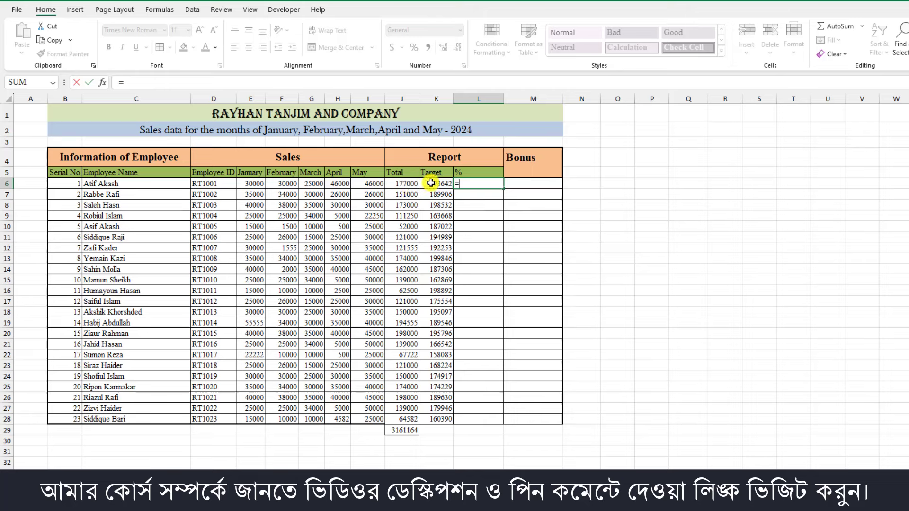
{"action": "left_click", "coordinate": [401, 184]}
{"action": "type", "text": "/"}
{"action": "left_click", "coordinate": [435, 184]}
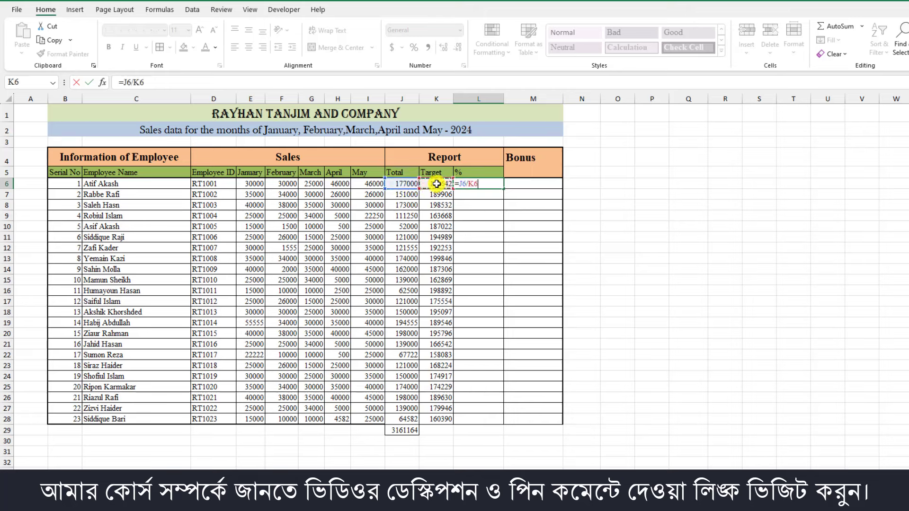
{"action": "key", "text": "Return"}
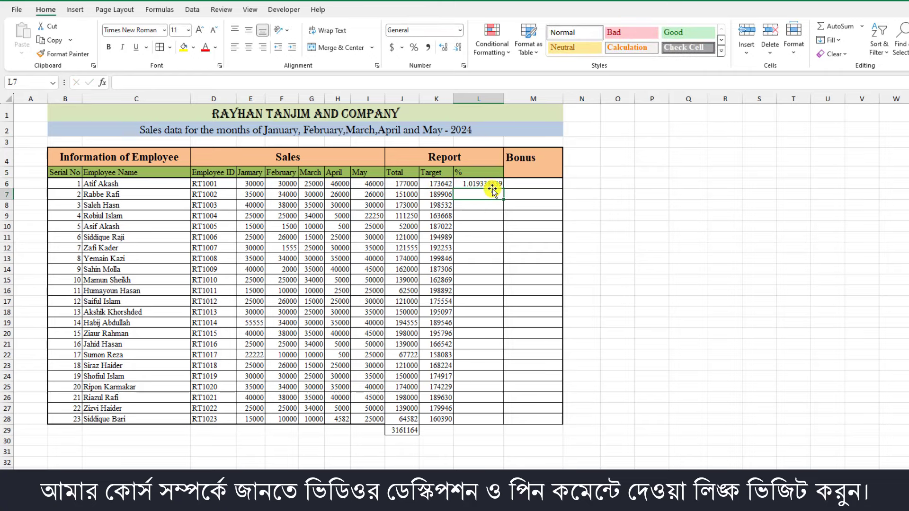
Format L6 as Percentage and fill the formula down the % column to row 28
{"action": "left_click", "coordinate": [489, 184]}
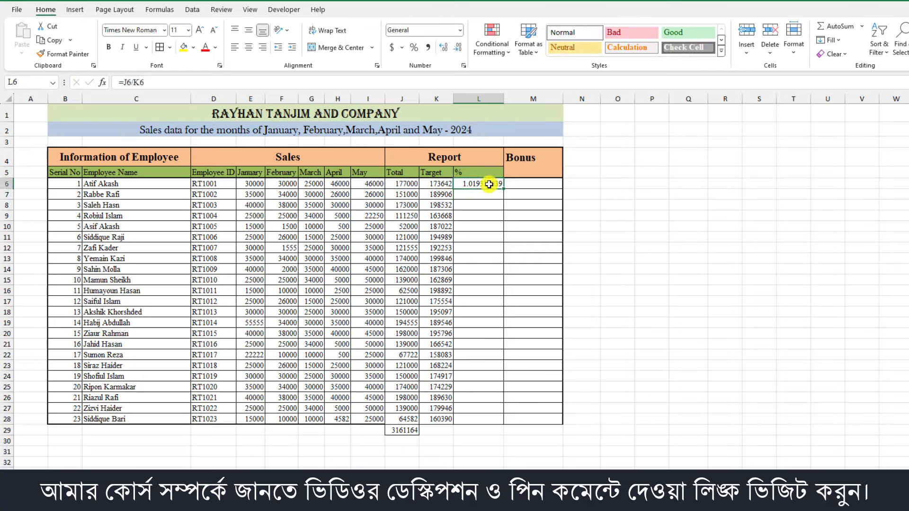
{"action": "left_click", "coordinate": [459, 30]}
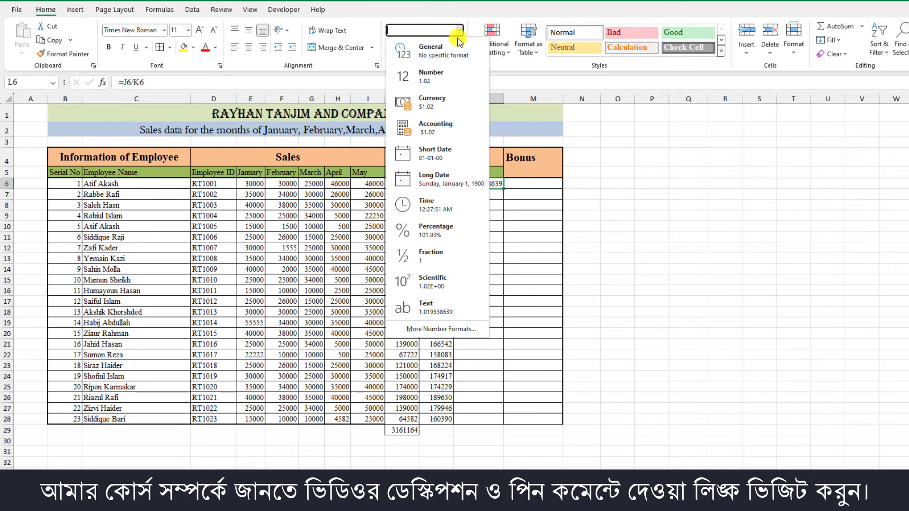
{"action": "left_click", "coordinate": [437, 234]}
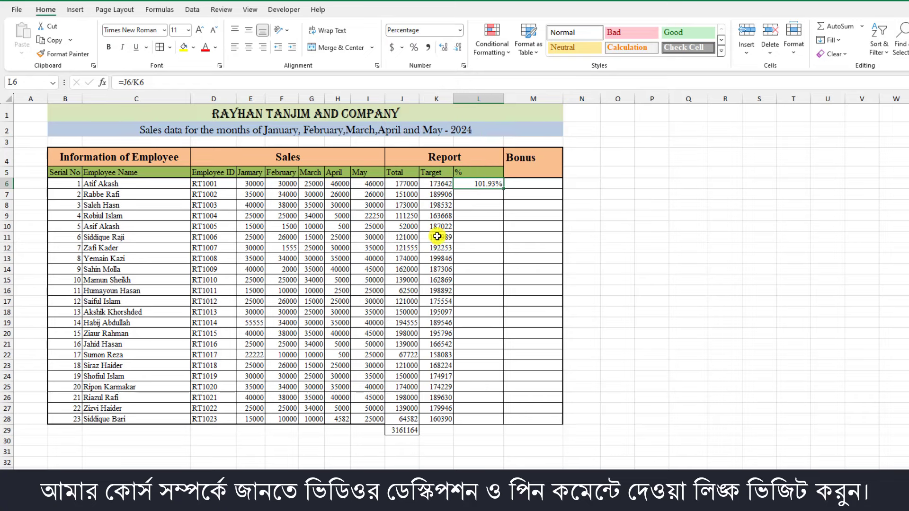
{"action": "double_click", "coordinate": [505, 189]}
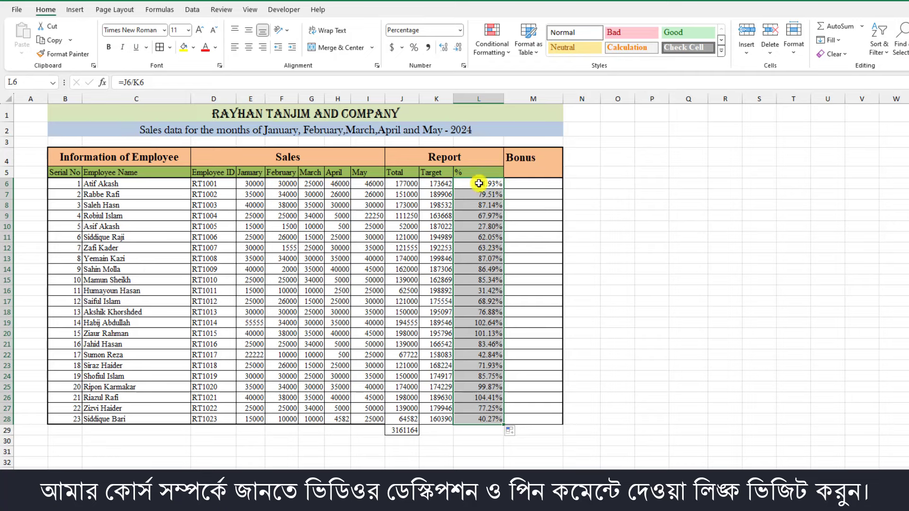
{"action": "left_click", "coordinate": [482, 325]}
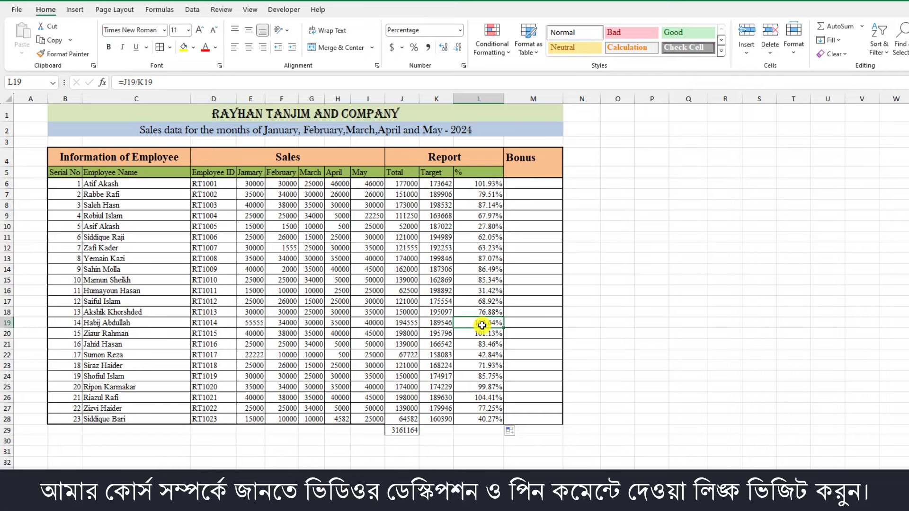
Check the % formula in L16 and the fixed Target value in K6
{"action": "left_click", "coordinate": [486, 293]}
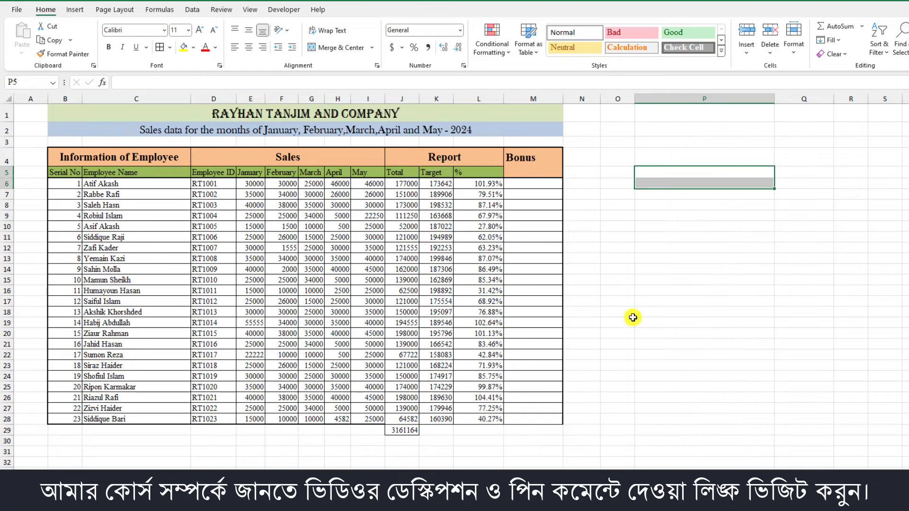
{"action": "left_click", "coordinate": [431, 186]}
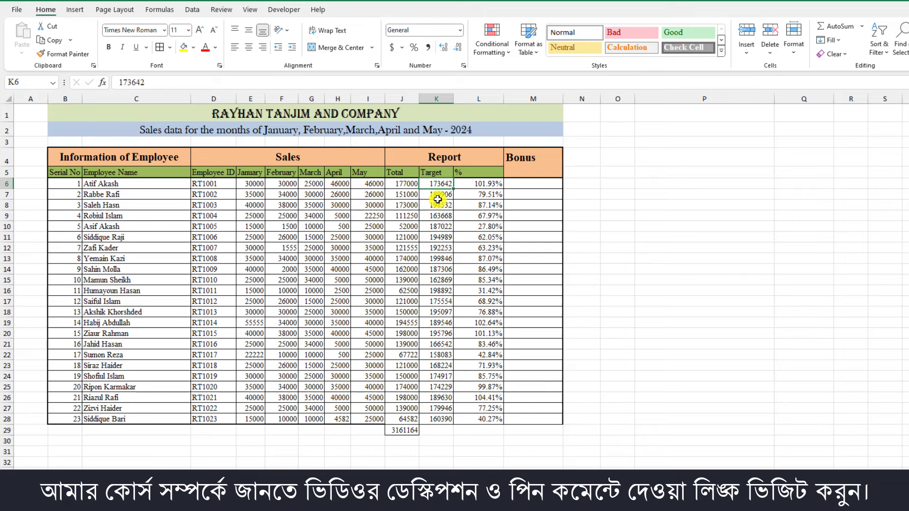
Type the criterion >=150000 into P5 and the header 'Bonus Applicable' into Q5
{"action": "left_click", "coordinate": [654, 172]}
{"action": "type", "text": ">=15"}
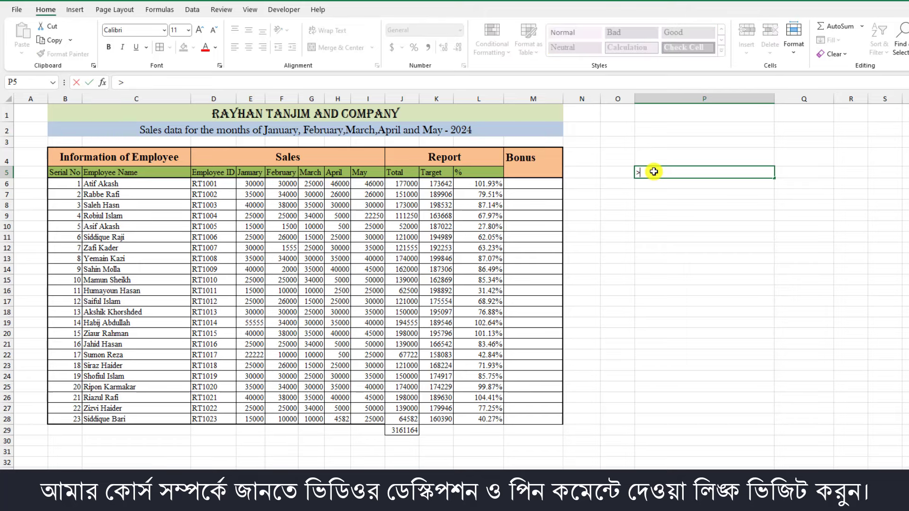
{"action": "type", "text": "000"}
{"action": "type", "text": "0"}
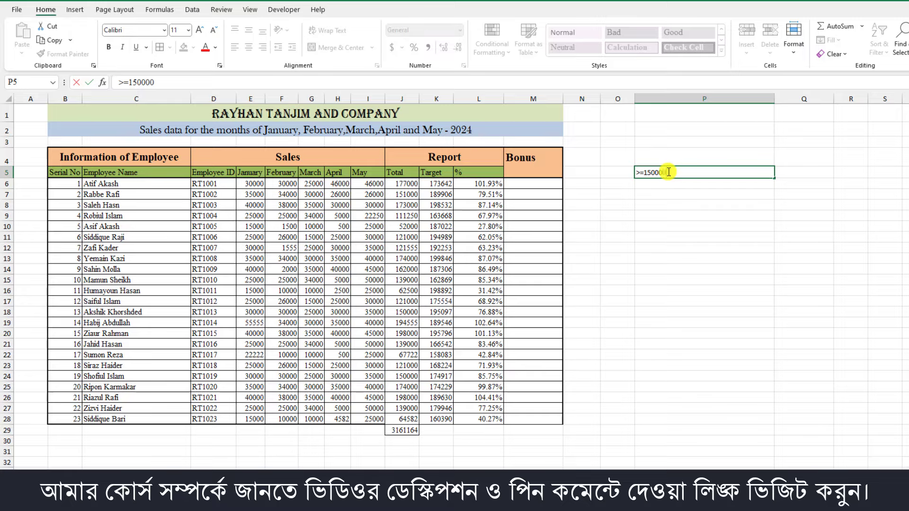
{"action": "left_click", "coordinate": [794, 170]}
{"action": "type", "text": "Bo"}
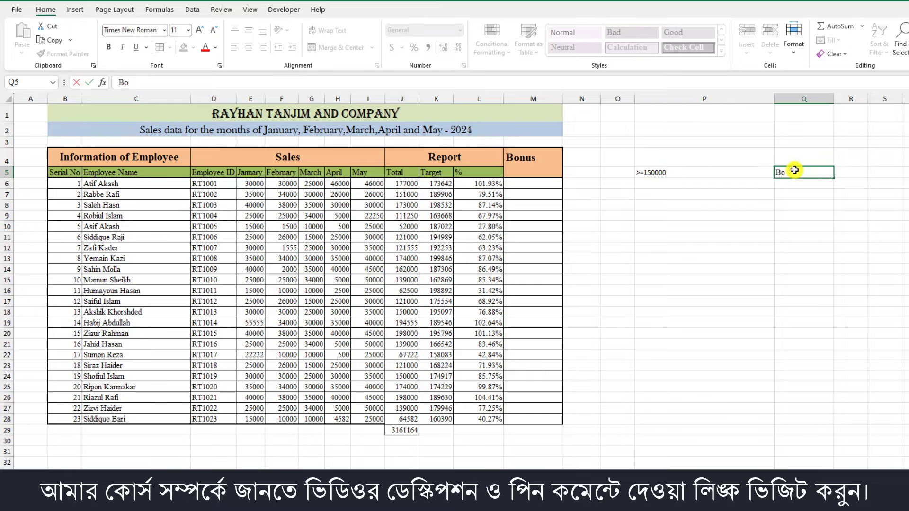
{"action": "key", "text": "BackSpace"}
{"action": "key", "text": "BackSpace"}
{"action": "type", "text": "us Applicable"}
{"action": "key", "text": "Return"}
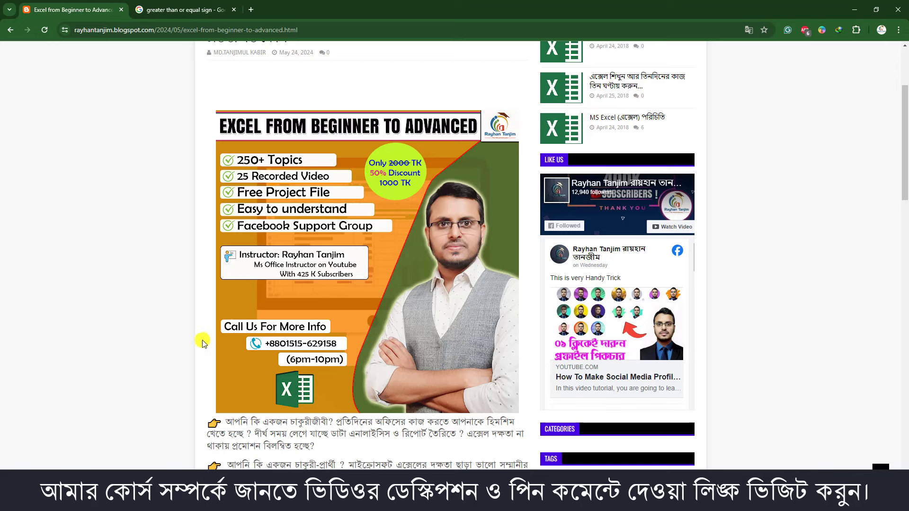
Scroll through the Excel course page in Chrome, then return to the Class-19 workbook
{"action": "scroll", "coordinate": [212, 345], "scroll_direction": "down", "scroll_amount": 6}
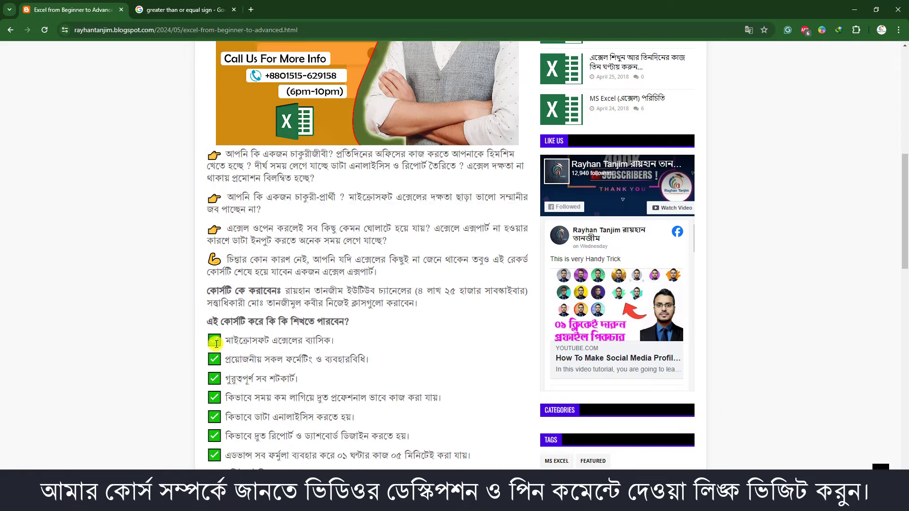
{"action": "scroll", "coordinate": [284, 367], "scroll_direction": "down", "scroll_amount": 2}
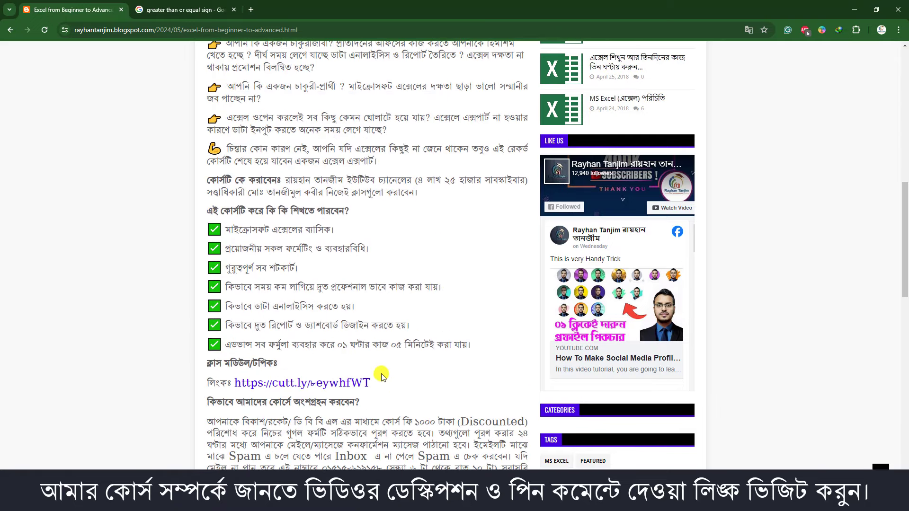
{"action": "scroll", "coordinate": [406, 371], "scroll_direction": "down", "scroll_amount": 1}
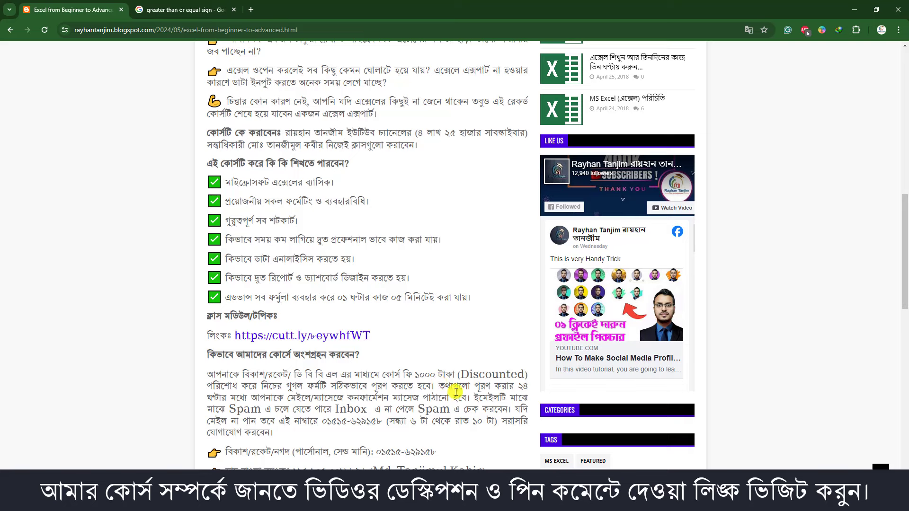
{"action": "scroll", "coordinate": [460, 388], "scroll_direction": "down", "scroll_amount": 2}
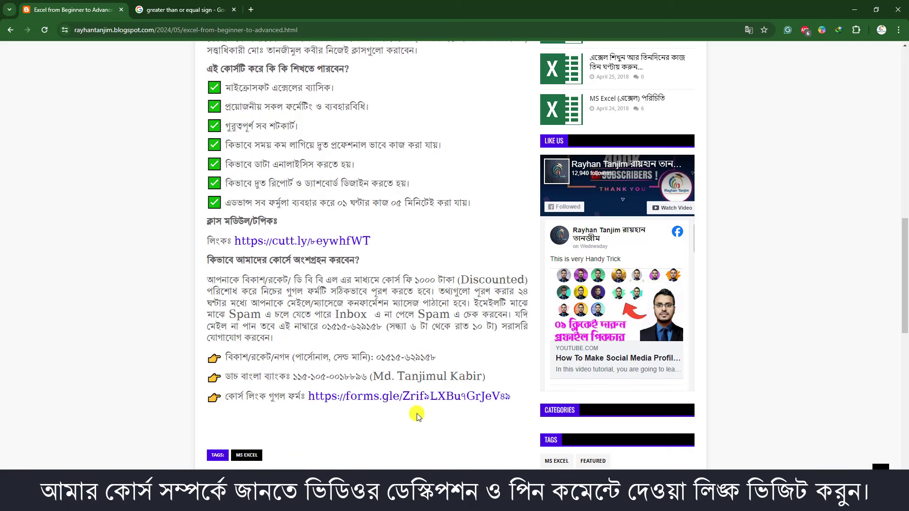
{"action": "scroll", "coordinate": [427, 423], "scroll_direction": "up", "scroll_amount": 1}
{"action": "scroll", "coordinate": [426, 423], "scroll_direction": "up", "scroll_amount": 4}
{"action": "scroll", "coordinate": [428, 421], "scroll_direction": "up", "scroll_amount": 7}
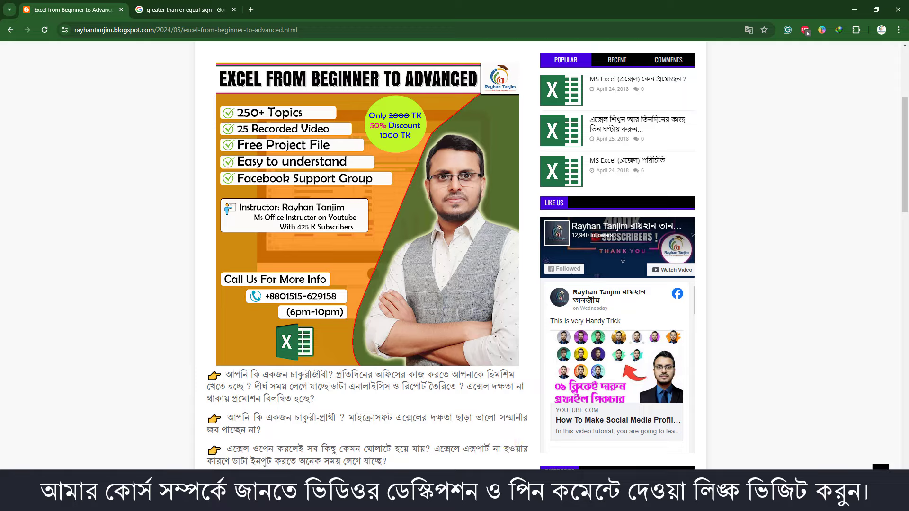
{"action": "left_click", "coordinate": [497, 452]}
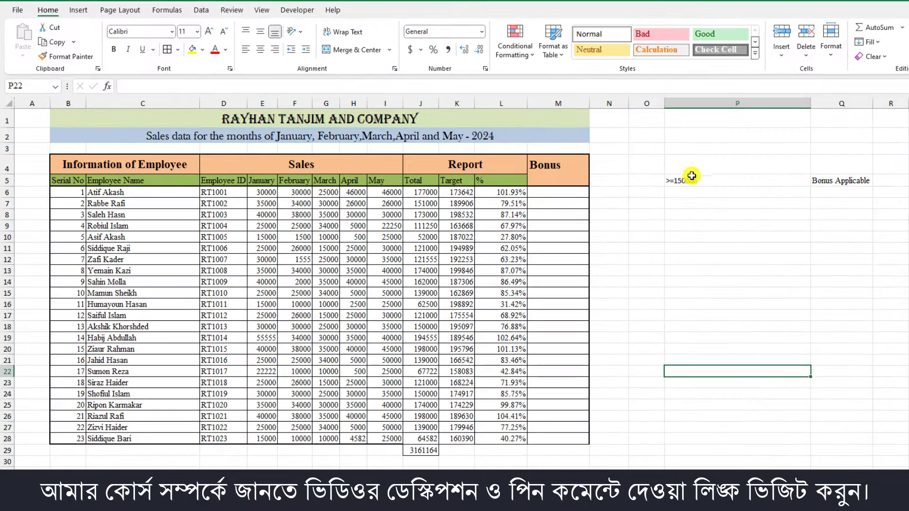
Enter =IF(K6>=150000,"Bonus Applicable","Not Applicable") in M6
{"action": "left_click", "coordinate": [561, 194]}
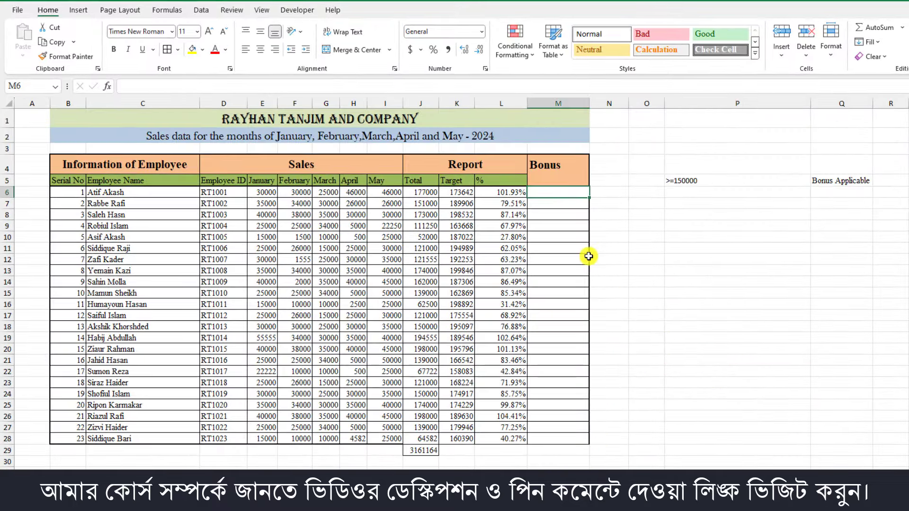
{"action": "type", "text": "=if"}
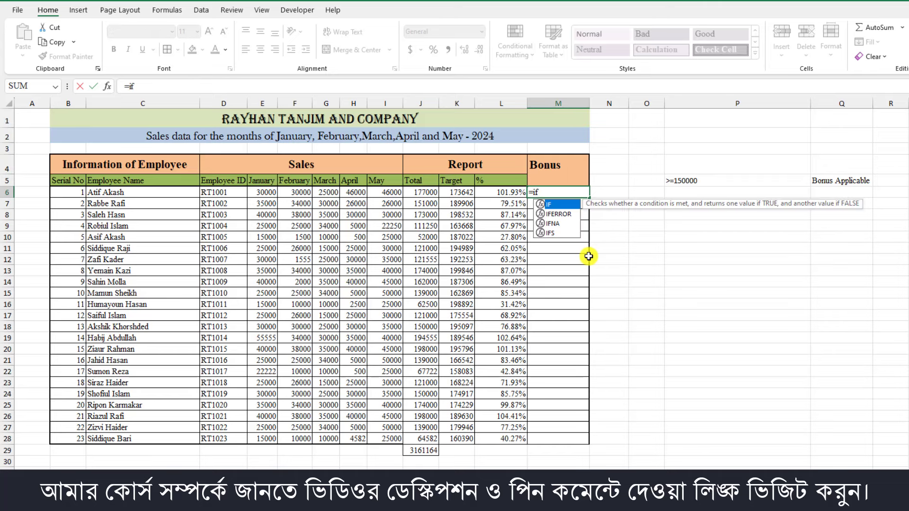
{"action": "type", "text": "("}
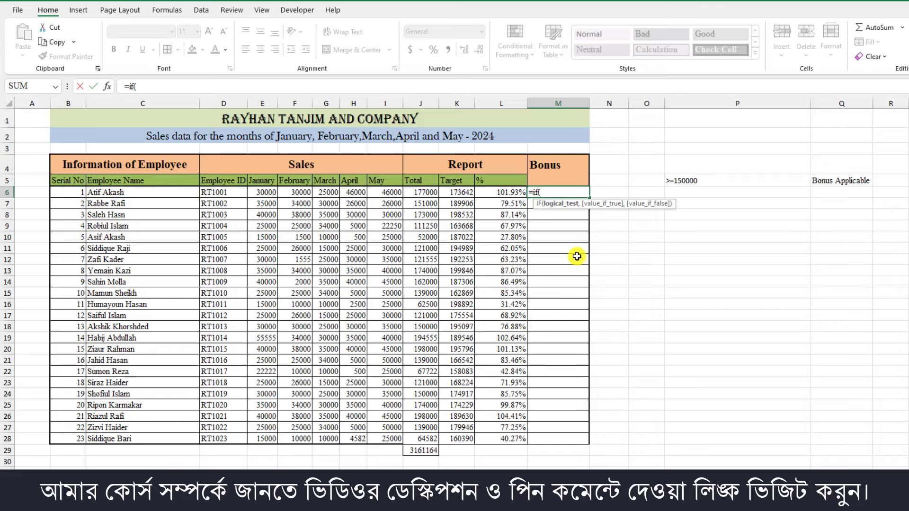
{"action": "left_click", "coordinate": [465, 195]}
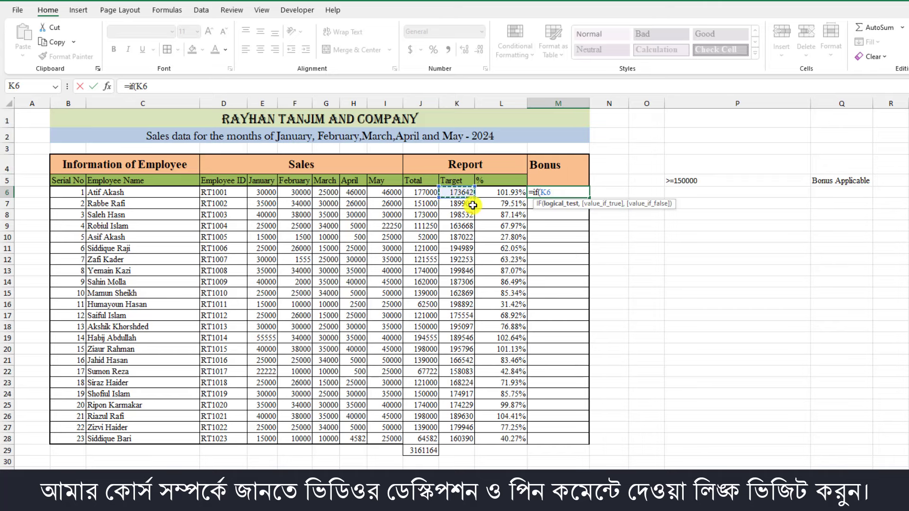
{"action": "type", "text": ">="}
{"action": "type", "text": "15"}
{"action": "type", "text": "0000,"}
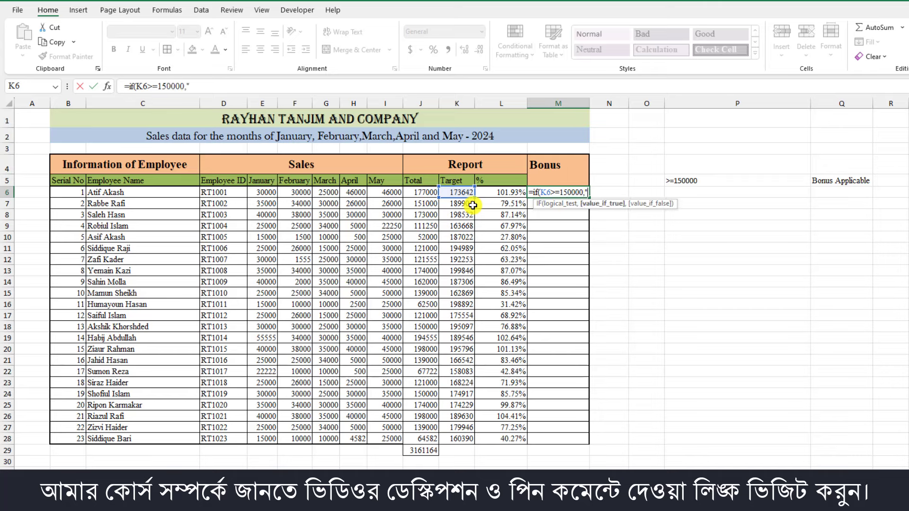
{"action": "type", "text": "Bonus "}
{"action": "type", "text": "Applicable"}
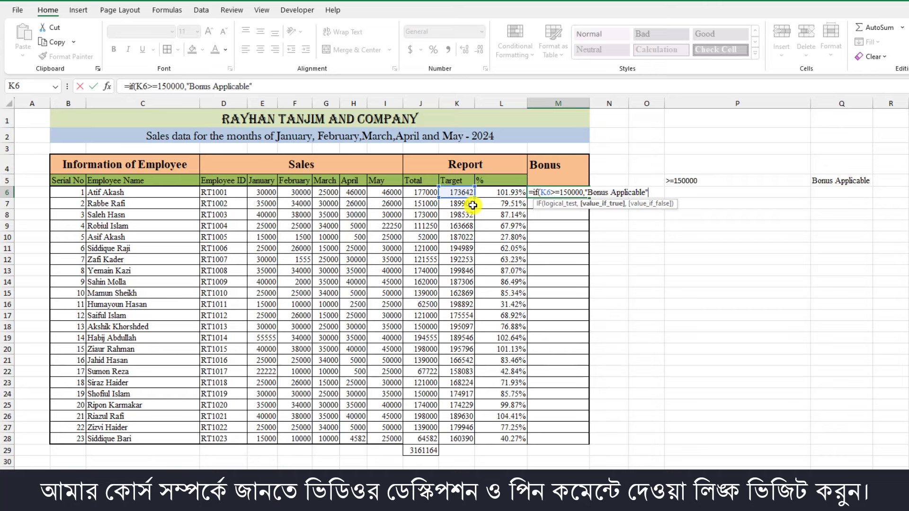
{"action": "type", "text": ","}
{"action": "type", "text": "Not"}
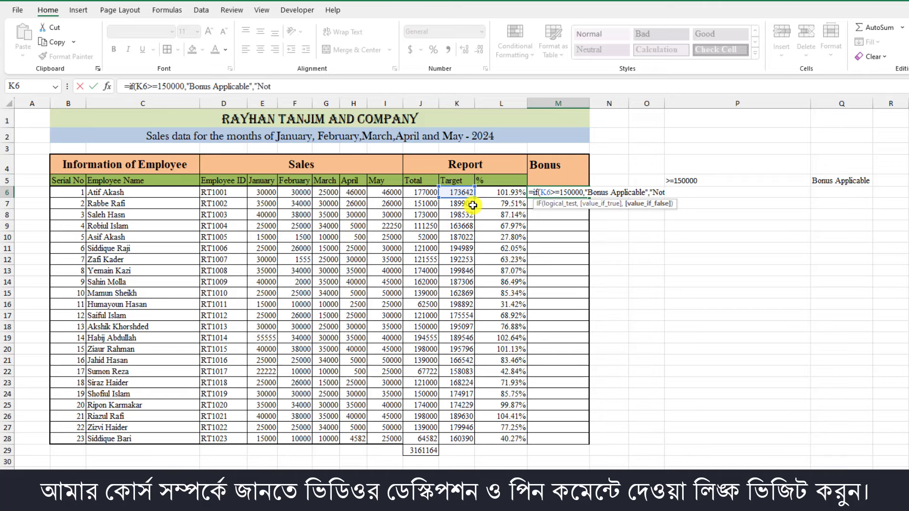
{"action": "type", "text": "plicable"}
{"action": "type", "text": ")"}
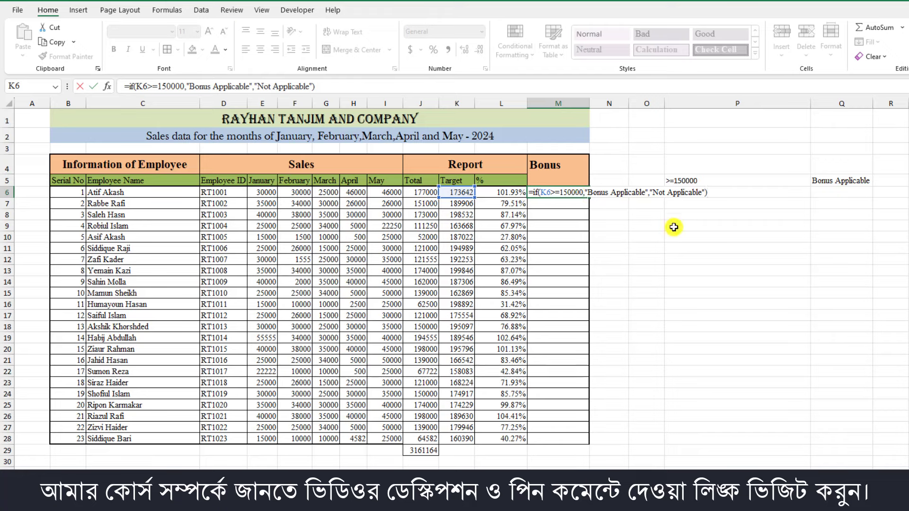
{"action": "key", "text": "Return"}
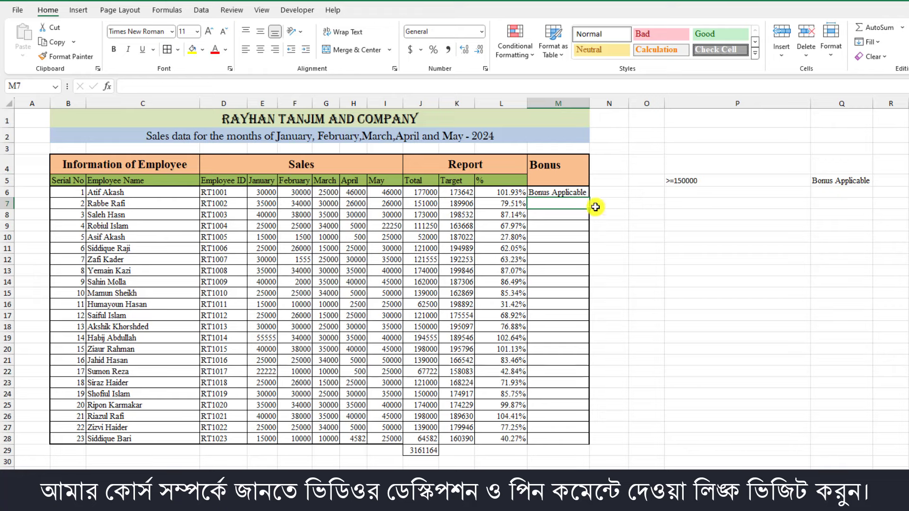
{"action": "left_click", "coordinate": [570, 192]}
{"action": "left_click_drag", "start_coordinate": [590, 198], "coordinate": [590, 446]}
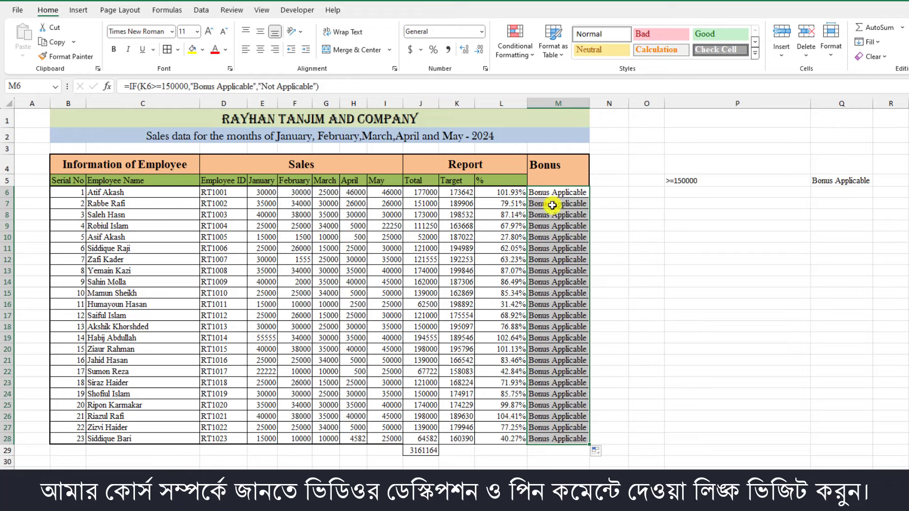
{"action": "double_click", "coordinate": [562, 193]}
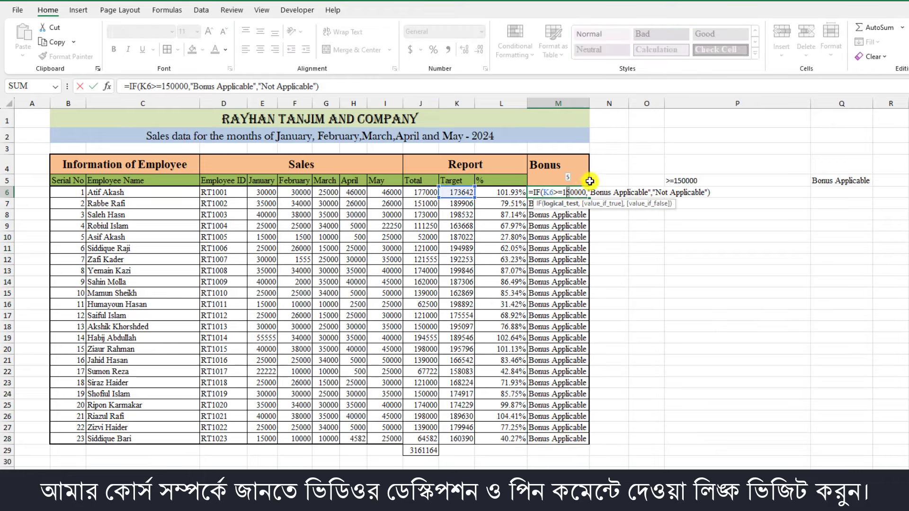
{"action": "type", "text": "8"}
{"action": "key", "text": "Return"}
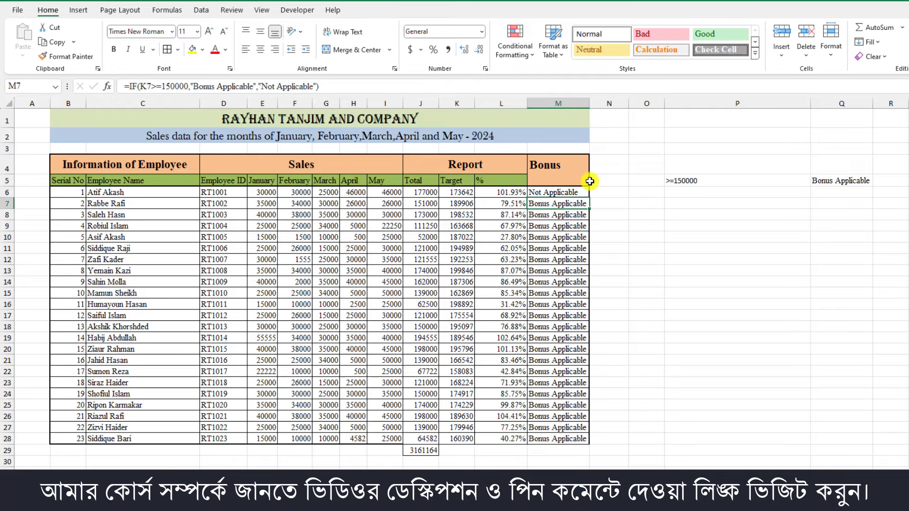
{"action": "mouse_move", "coordinate": [574, 192]}
{"action": "left_mouse_down"}
{"action": "mouse_move", "coordinate": [582, 453]}
{"action": "mouse_move", "coordinate": [584, 430]}
{"action": "left_mouse_up"}
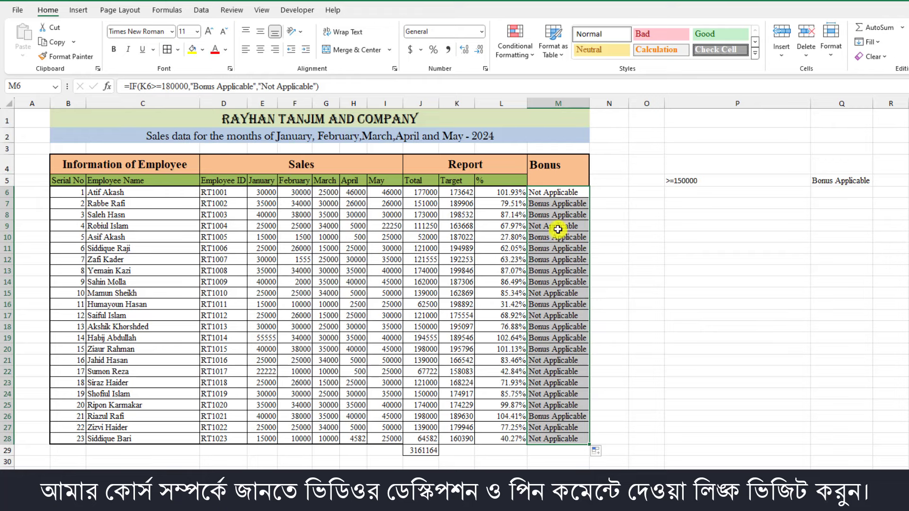
{"action": "left_click", "coordinate": [456, 229]}
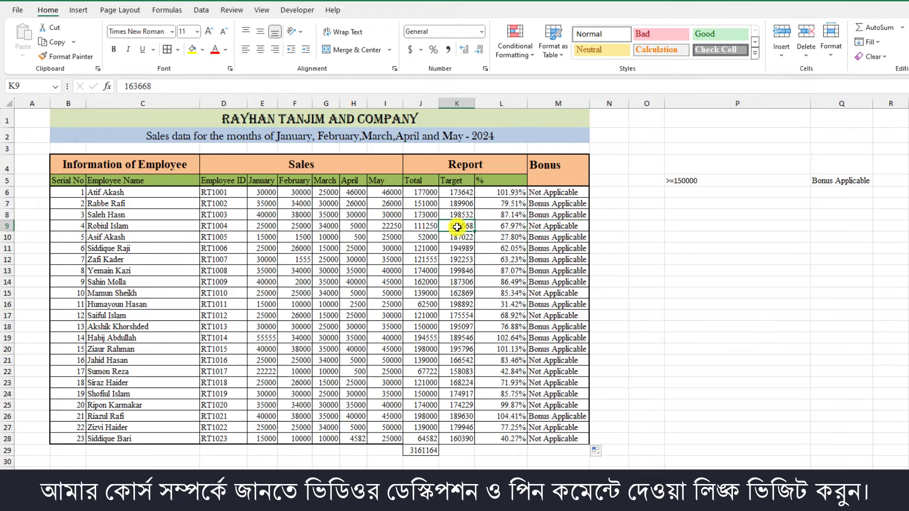
{"action": "left_click", "coordinate": [543, 227]}
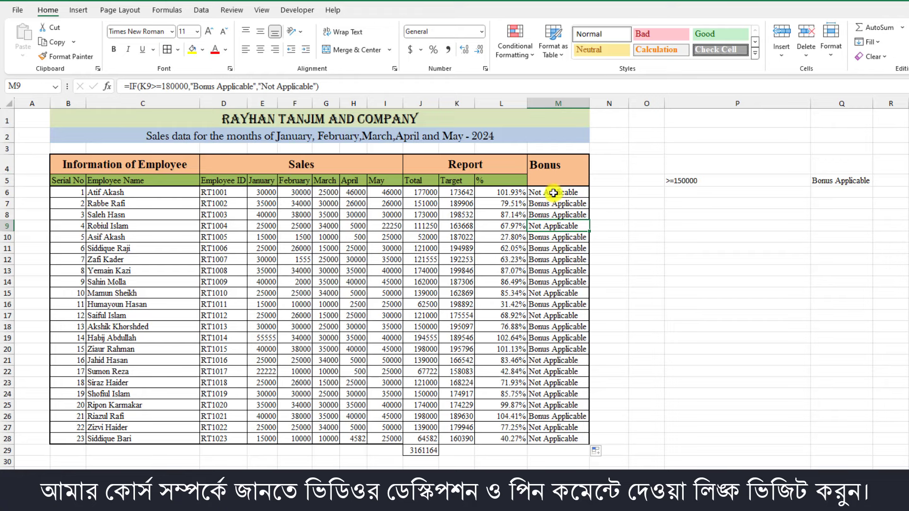
{"action": "mouse_move", "coordinate": [553, 192]}
{"action": "left_mouse_down"}
{"action": "mouse_move", "coordinate": [562, 328]}
{"action": "mouse_move", "coordinate": [549, 426]}
{"action": "mouse_move", "coordinate": [559, 438]}
{"action": "left_mouse_up"}
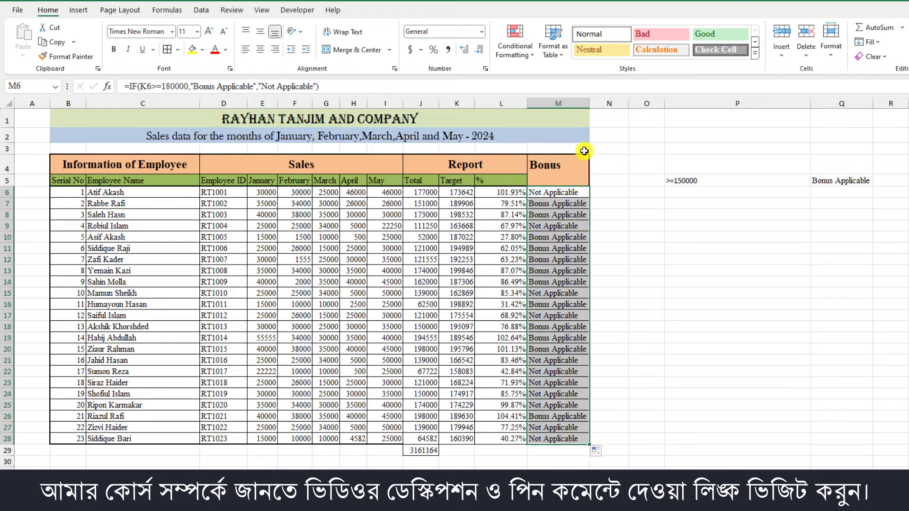
Add a Text That Contains rule giving Bonus cells containing 'Not Applicable' a custom yellow fill
{"action": "left_click", "coordinate": [525, 57]}
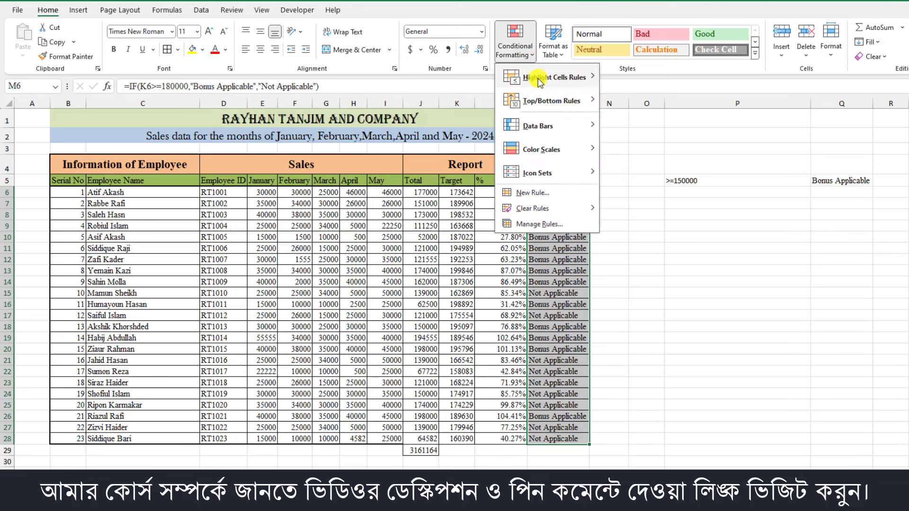
{"action": "mouse_move", "coordinate": [547, 76]}
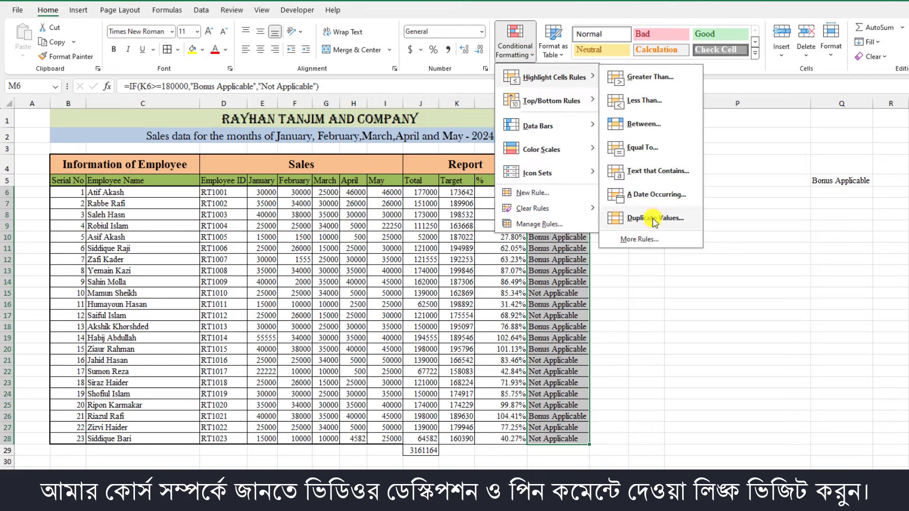
{"action": "left_click", "coordinate": [650, 179]}
{"action": "left_click_drag", "start_coordinate": [483, 214], "coordinate": [823, 248]}
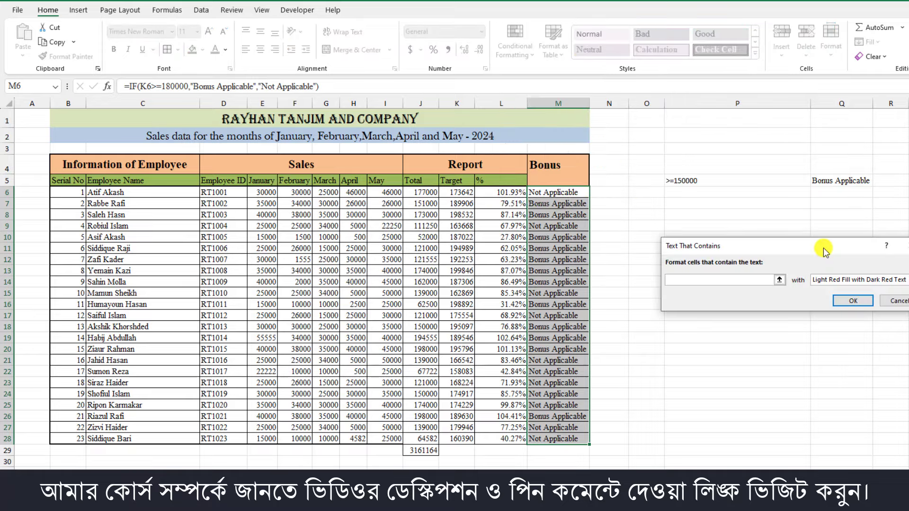
{"action": "type", "text": "Not Applic"}
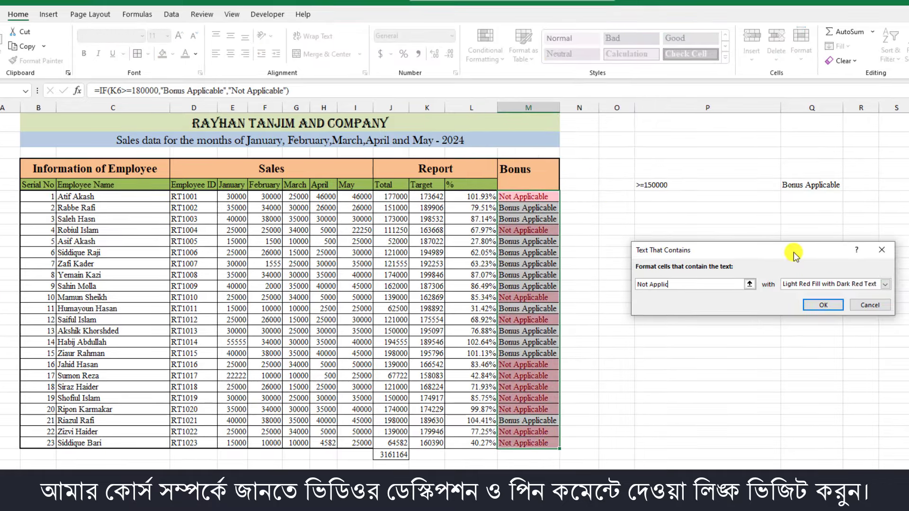
{"action": "type", "text": "able"}
{"action": "left_click", "coordinate": [893, 287]}
{"action": "left_click", "coordinate": [801, 337]}
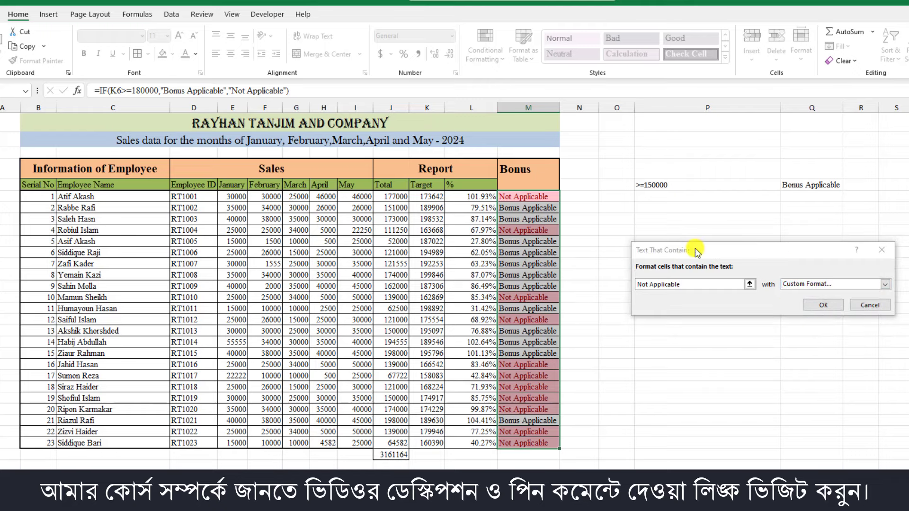
{"action": "left_click", "coordinate": [388, 108]}
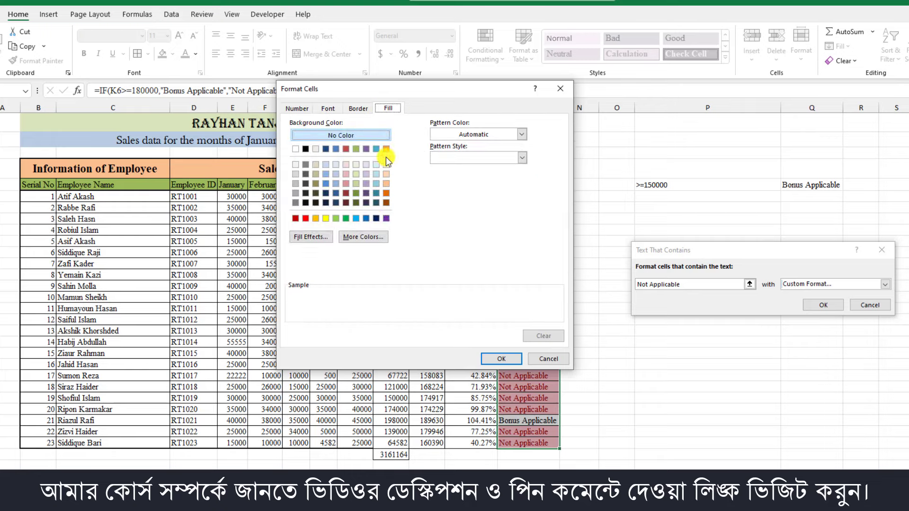
{"action": "left_click", "coordinate": [326, 219]}
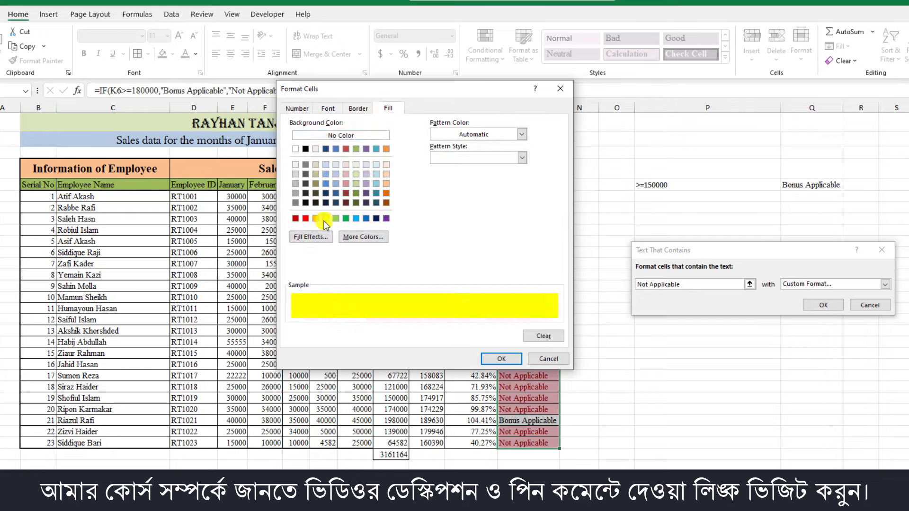
{"action": "left_click", "coordinate": [521, 358]}
{"action": "left_click", "coordinate": [823, 305]}
{"action": "left_click", "coordinate": [693, 266]}
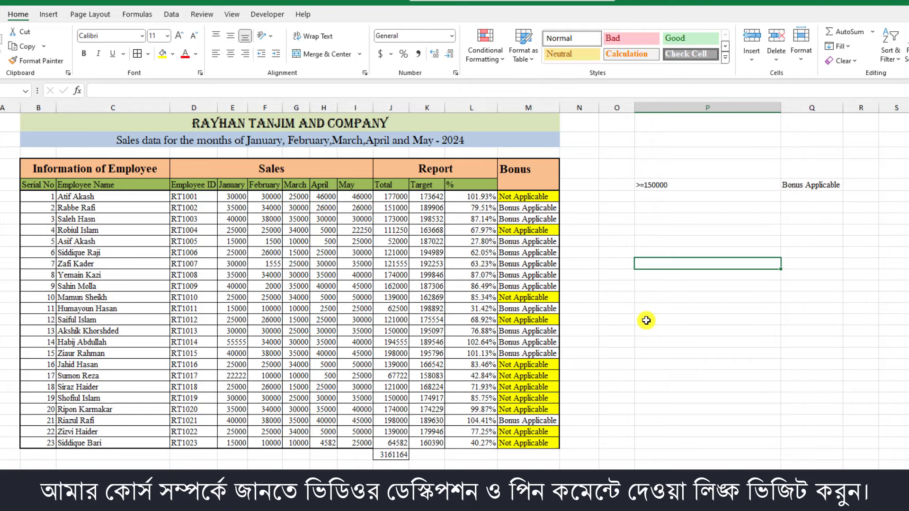
Enter 1001 and 1002 in O8:O9 and fill the series down to 1014 in O21
{"action": "left_click", "coordinate": [622, 242]}
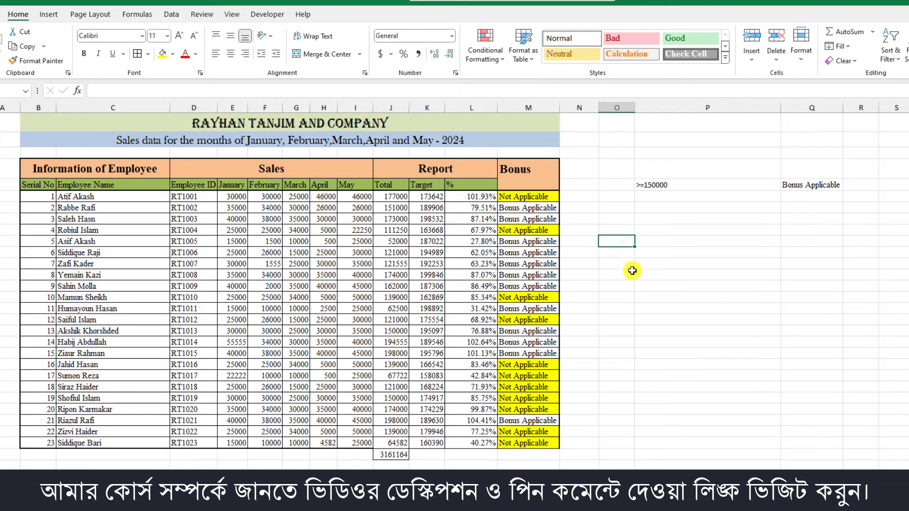
{"action": "left_click", "coordinate": [616, 218]}
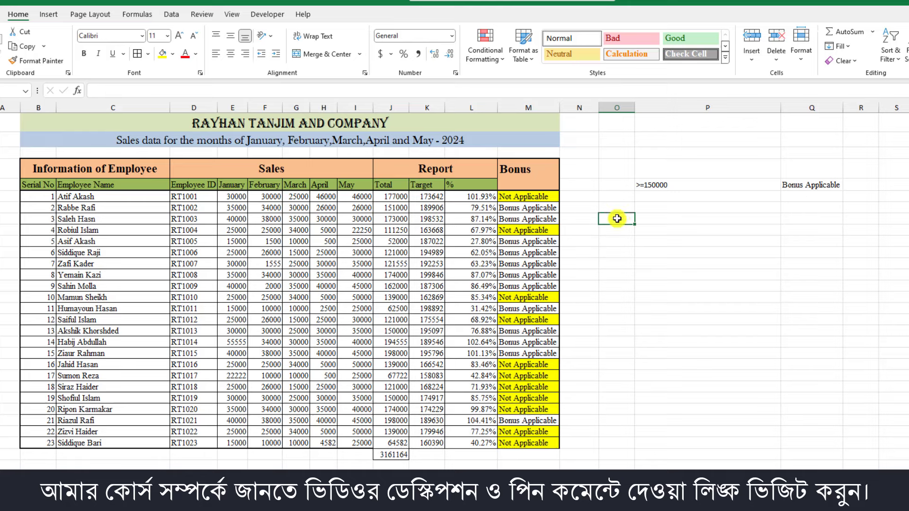
{"action": "type", "text": "1001"}
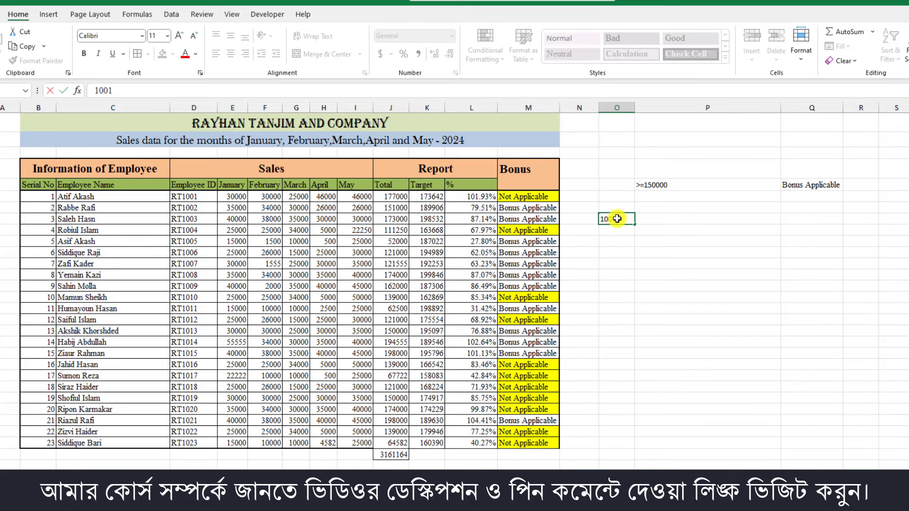
{"action": "key", "text": "Return"}
{"action": "type", "text": "1002"}
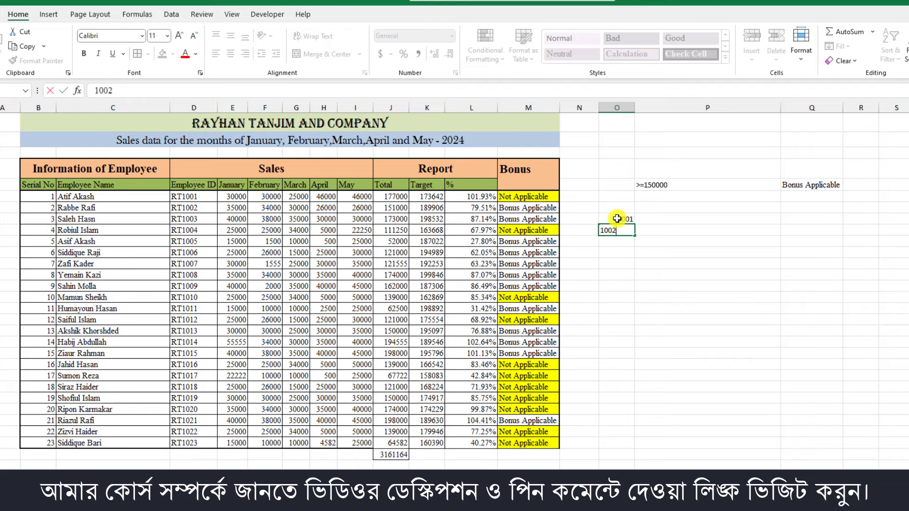
{"action": "left_click_drag", "start_coordinate": [617, 219], "coordinate": [630, 366]}
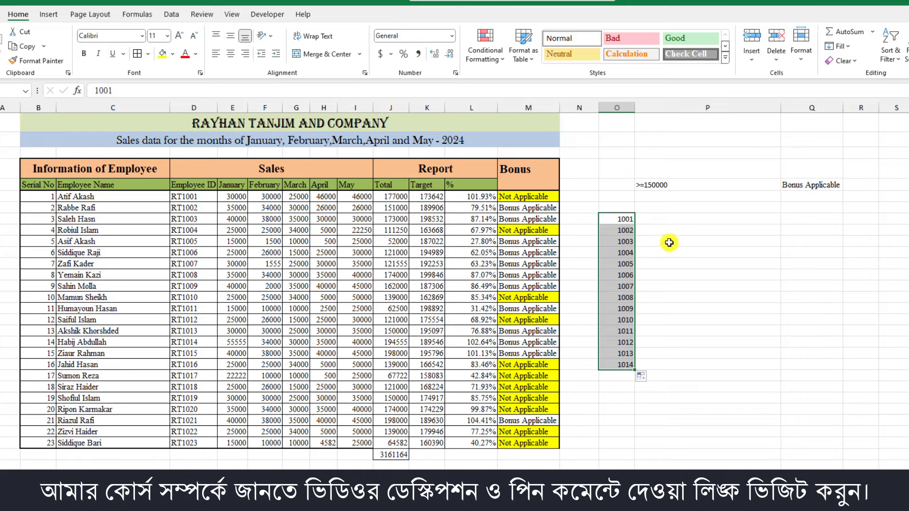
{"action": "left_click", "coordinate": [675, 219]}
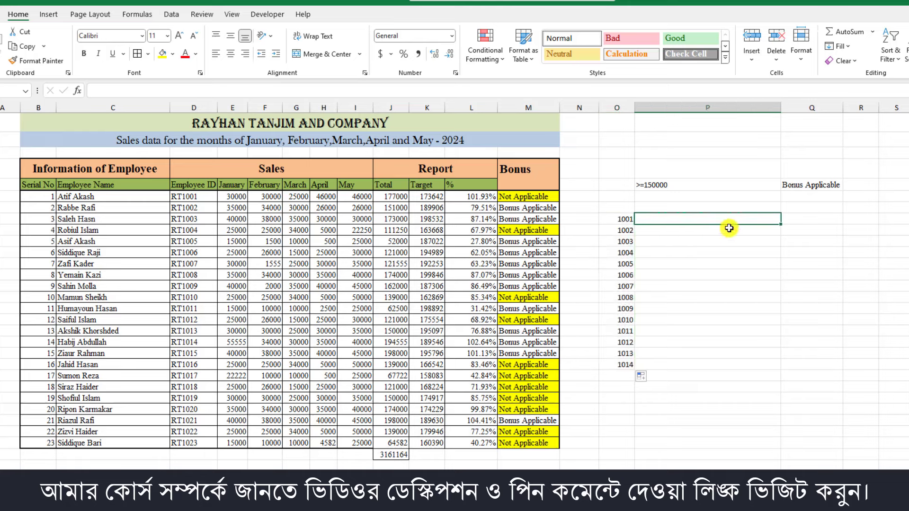
Enter =CONCATENATE(O8,",") in P8 and fill it down to P21
{"action": "type", "text": "=co"}
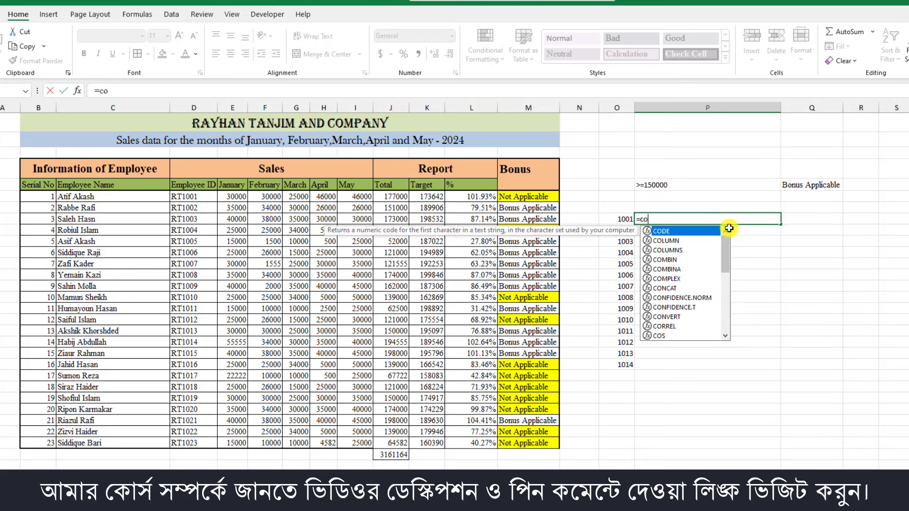
{"action": "type", "text": "n"}
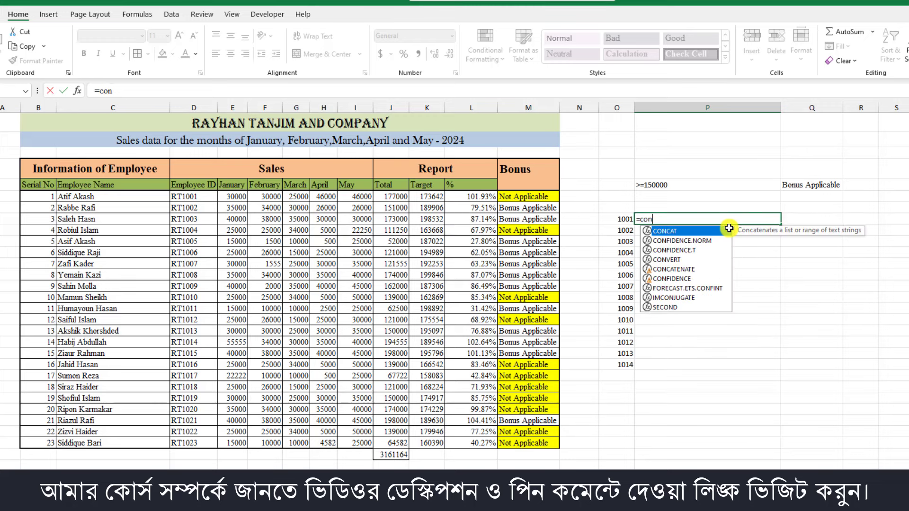
{"action": "type", "text": "cat"}
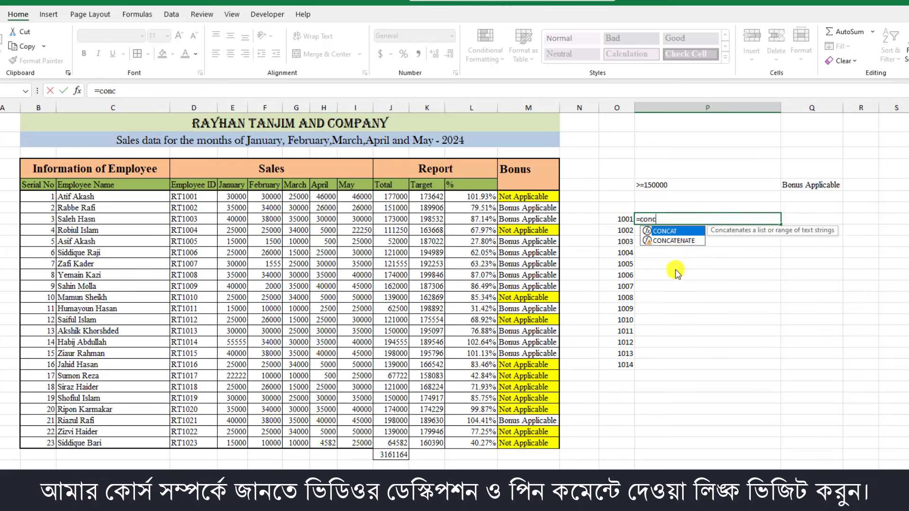
{"action": "double_click", "coordinate": [675, 240]}
{"action": "left_click", "coordinate": [621, 220]}
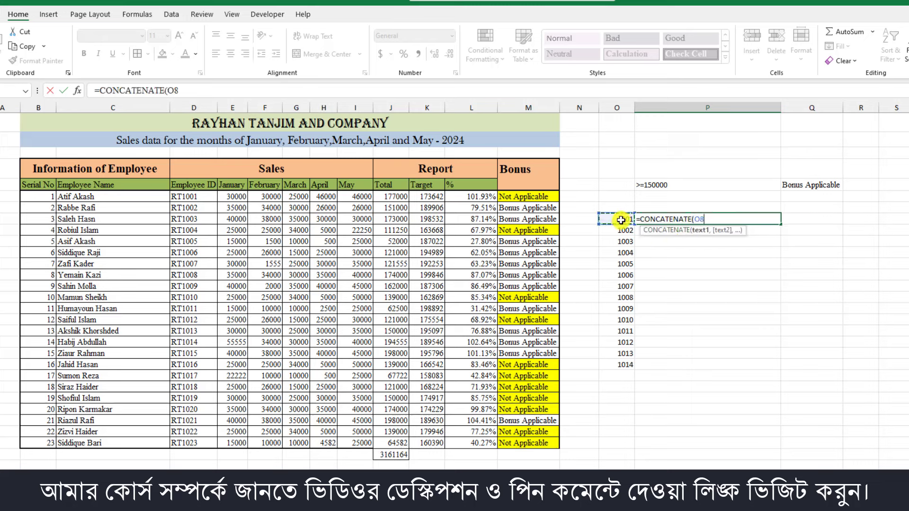
{"action": "type", "text": ",\","}
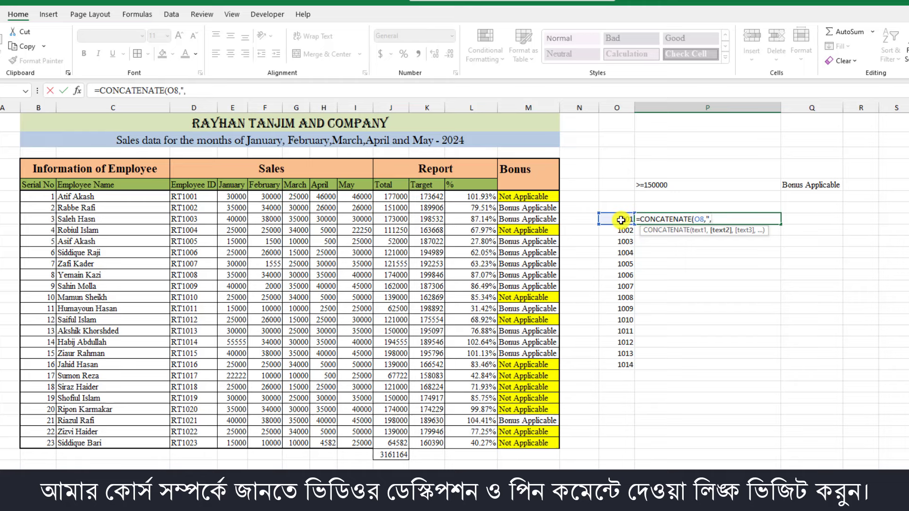
{"action": "type", "text": ")"}
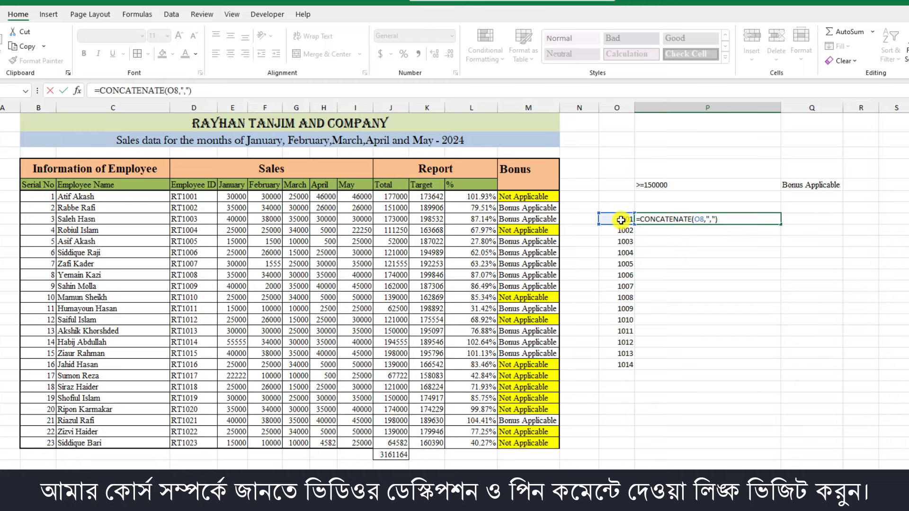
{"action": "key", "text": "Return"}
{"action": "left_click", "coordinate": [650, 220]}
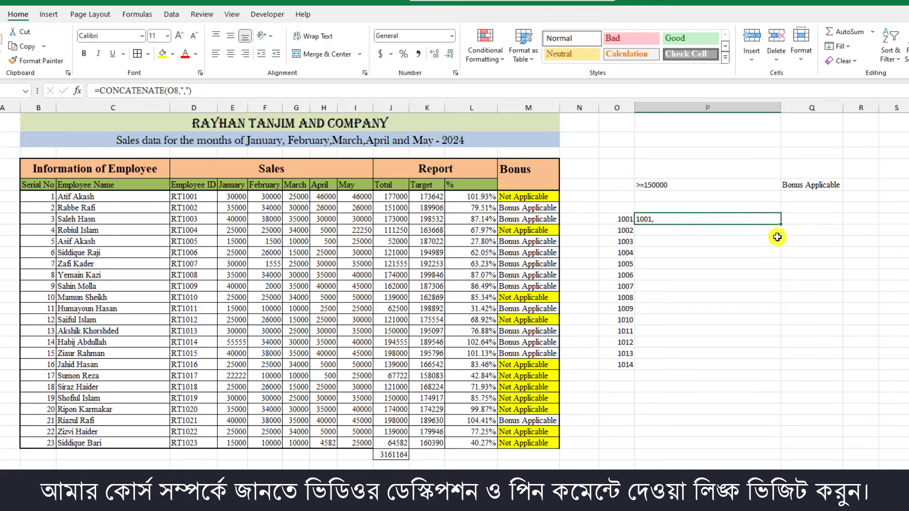
{"action": "left_click_drag", "start_coordinate": [780, 225], "coordinate": [766, 365]}
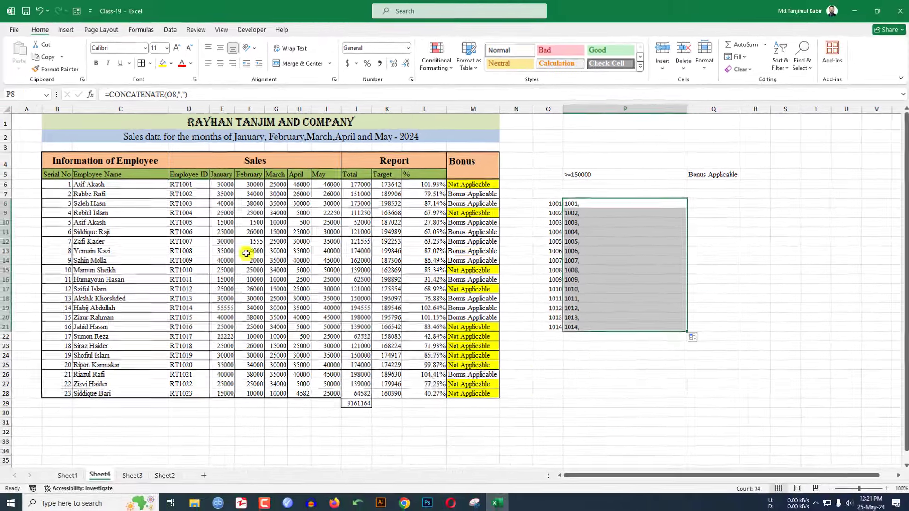
{"action": "left_click_drag", "start_coordinate": [188, 184], "coordinate": [183, 265]}
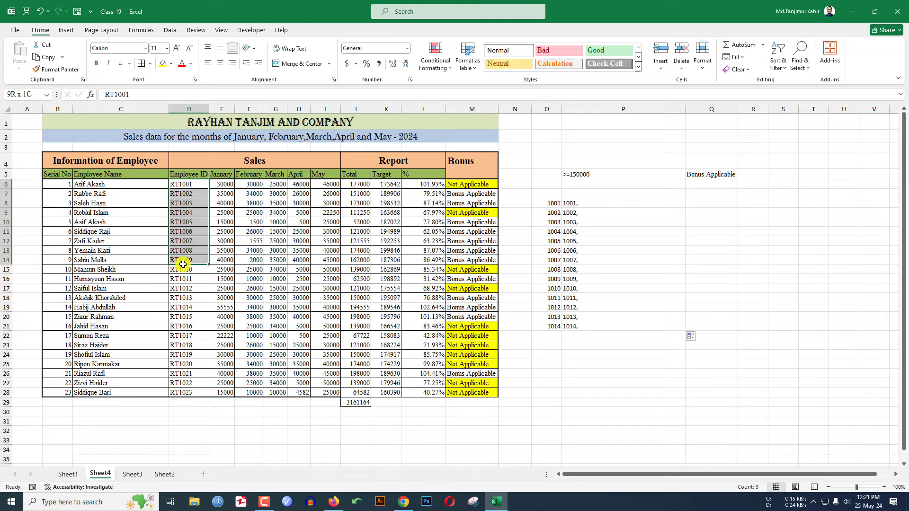
Copy Employee IDs RT1006 to RT1014 from D11:D19 on Sheet4
{"action": "left_click_drag", "start_coordinate": [185, 231], "coordinate": [186, 312]}
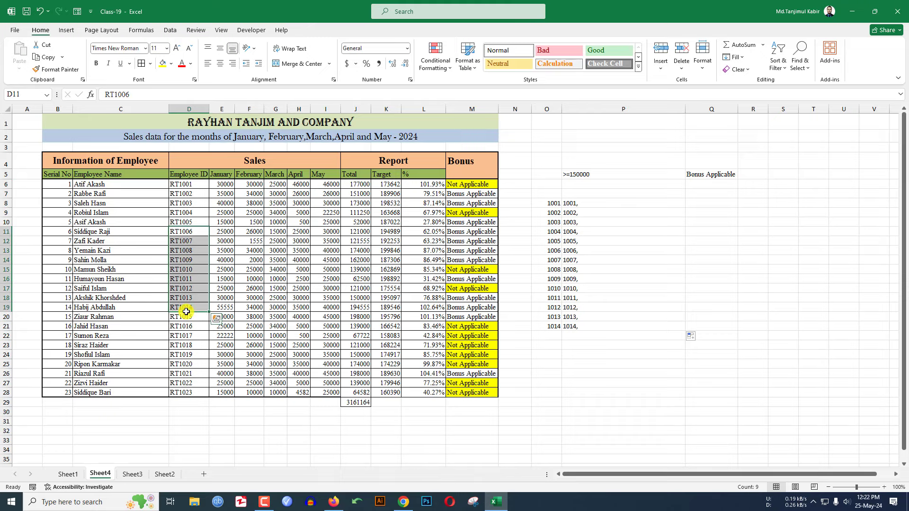
{"action": "key", "text": "ctrl+c"}
{"action": "left_click", "coordinate": [165, 474]}
Show gridlines on Sheet2 and paste the copied IDs starting at D6
{"action": "left_click", "coordinate": [122, 177]}
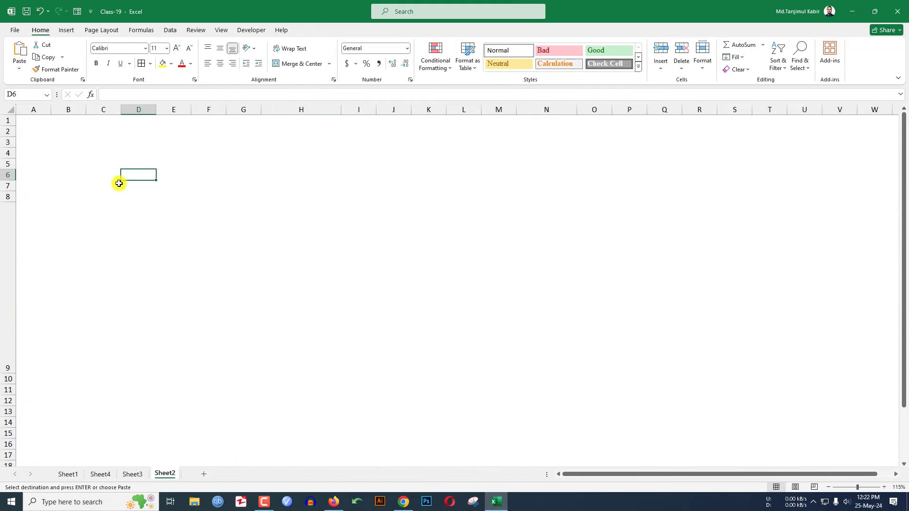
{"action": "left_click", "coordinate": [221, 29]}
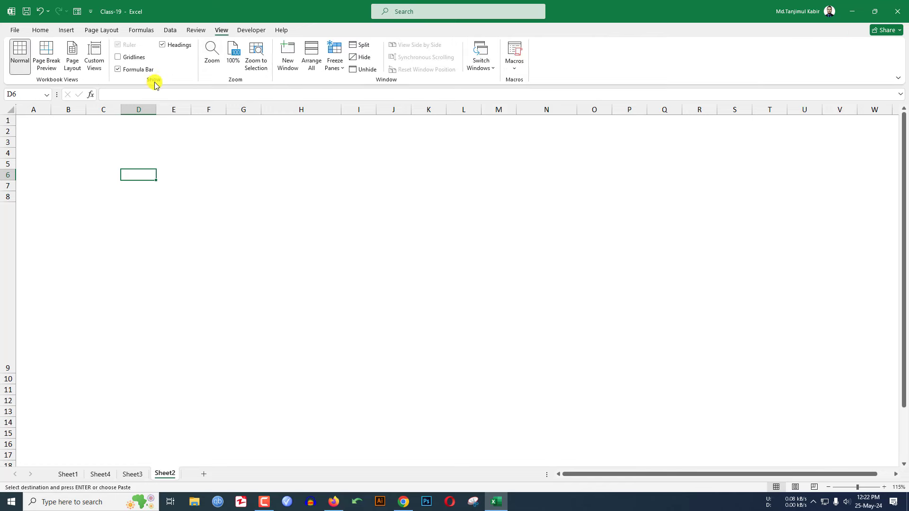
{"action": "left_click", "coordinate": [118, 57]}
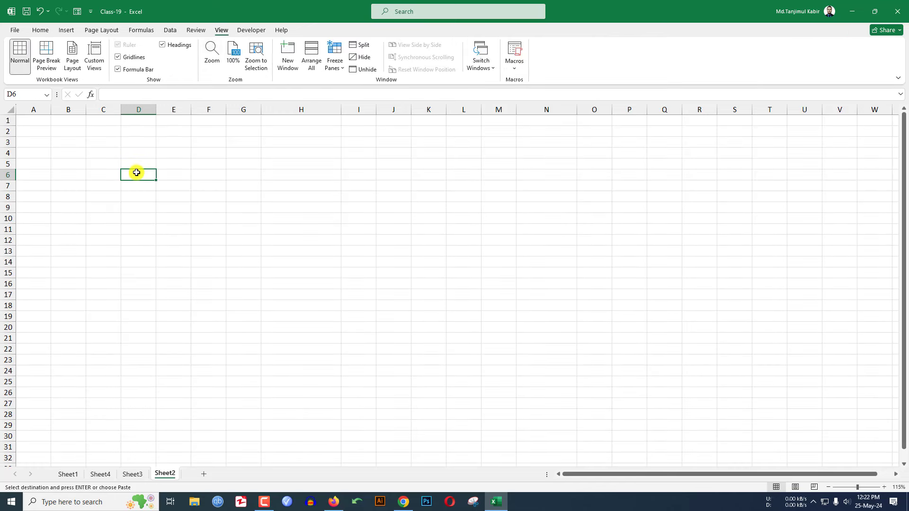
{"action": "key", "text": "ctrl+v"}
{"action": "left_click", "coordinate": [169, 174]}
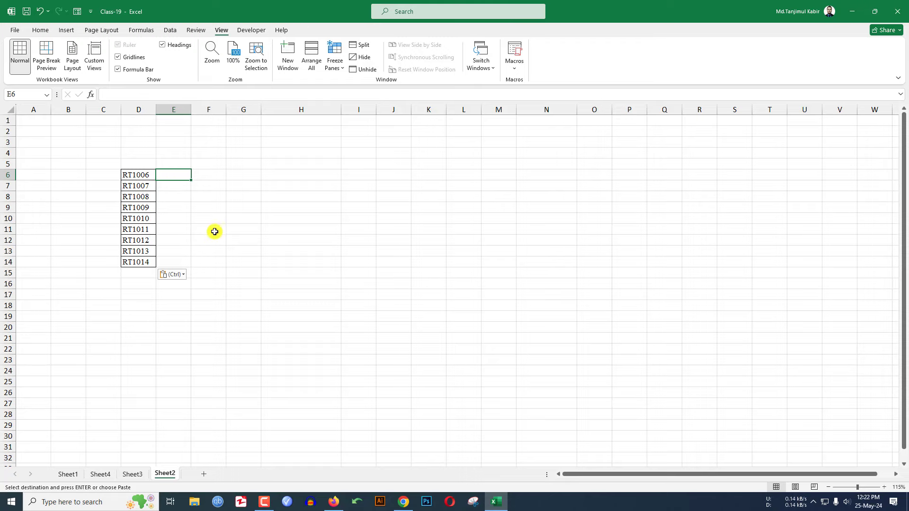
{"action": "left_click", "coordinate": [100, 474]}
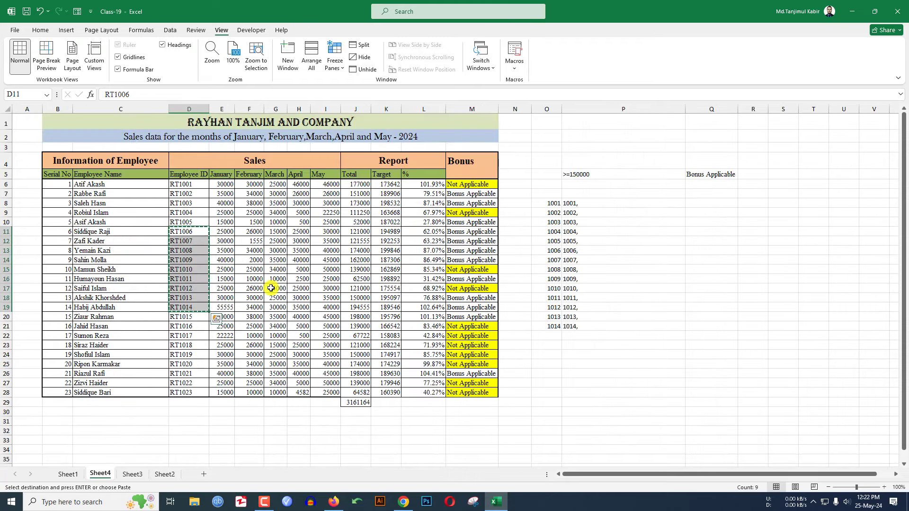
{"action": "left_click", "coordinate": [166, 474]}
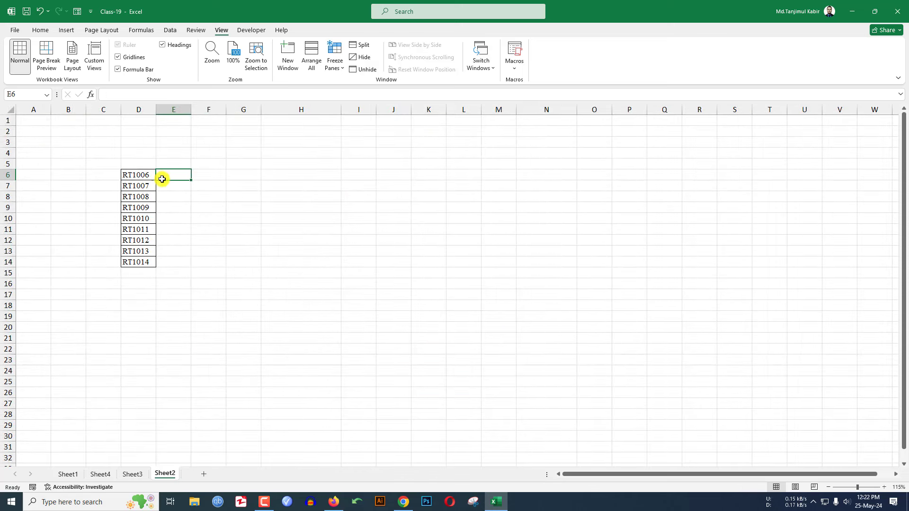
Type the headers ID in D5 and Bonus in E5
{"action": "left_click", "coordinate": [139, 162]}
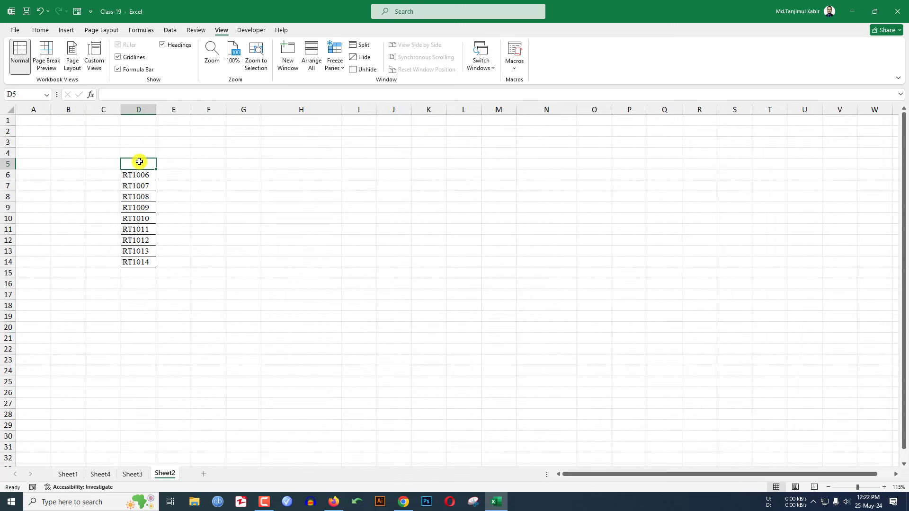
{"action": "type", "text": "ID"}
{"action": "left_click", "coordinate": [139, 162]}
{"action": "key", "text": "Tab"}
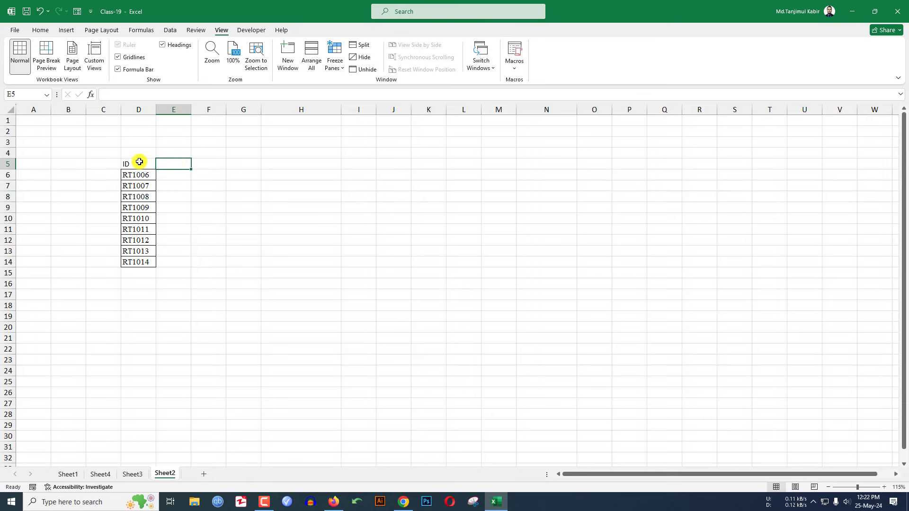
{"action": "type", "text": "Bonus"}
Apply All Borders to D5:E14 and fill the D5:E5 headers yellow
{"action": "left_click_drag", "start_coordinate": [139, 162], "coordinate": [173, 262]}
{"action": "left_click", "coordinate": [40, 30]}
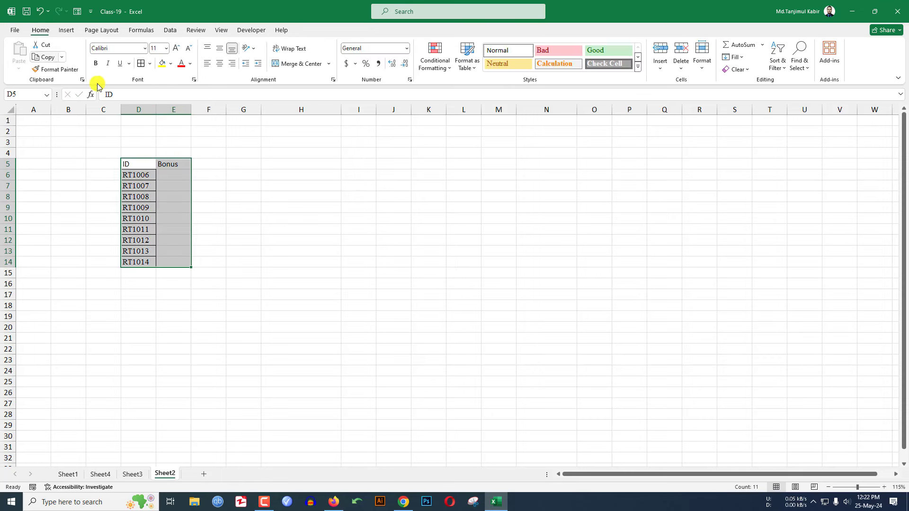
{"action": "left_click_drag", "start_coordinate": [142, 163], "coordinate": [172, 163]}
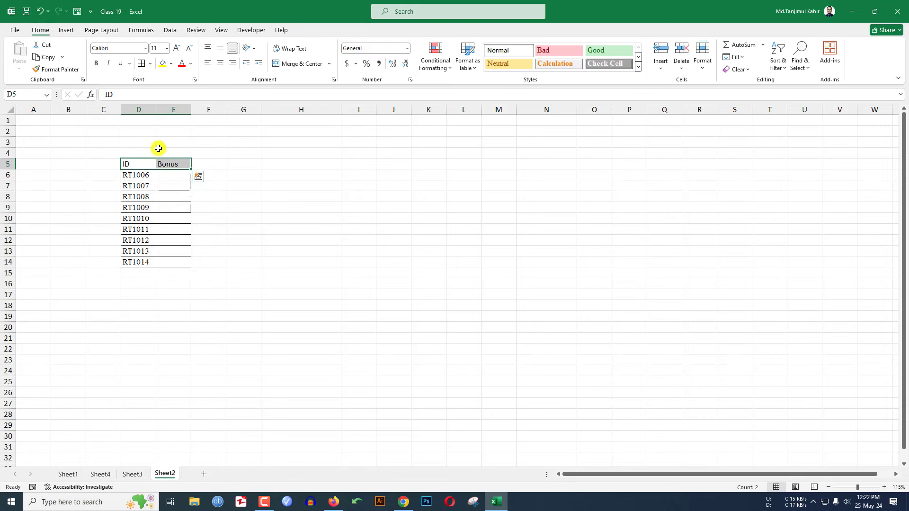
{"action": "left_click", "coordinate": [162, 63]}
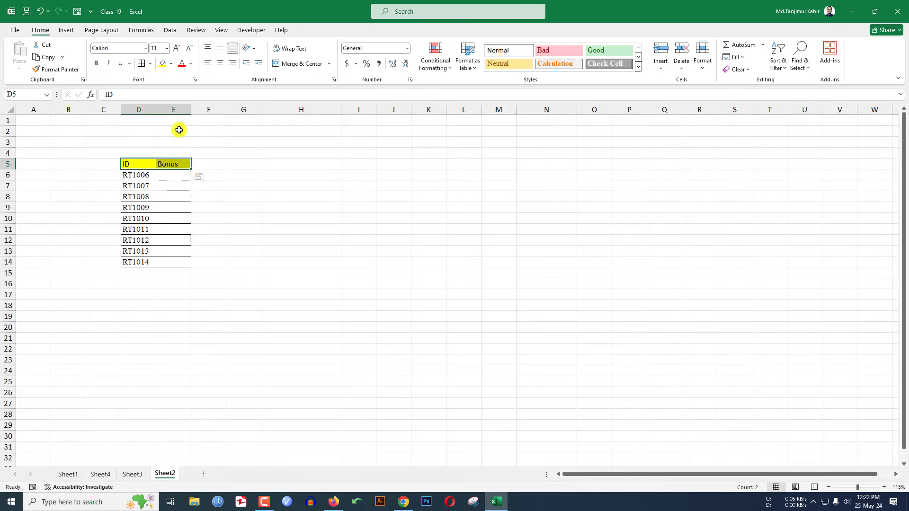
{"action": "left_click", "coordinate": [186, 174]}
Enter =VLOOKUP(D6,Sheet4!D6:M28,10,FALSE) in E6, returning Bonus Applicable for RT1006
{"action": "type", "text": "=v"}
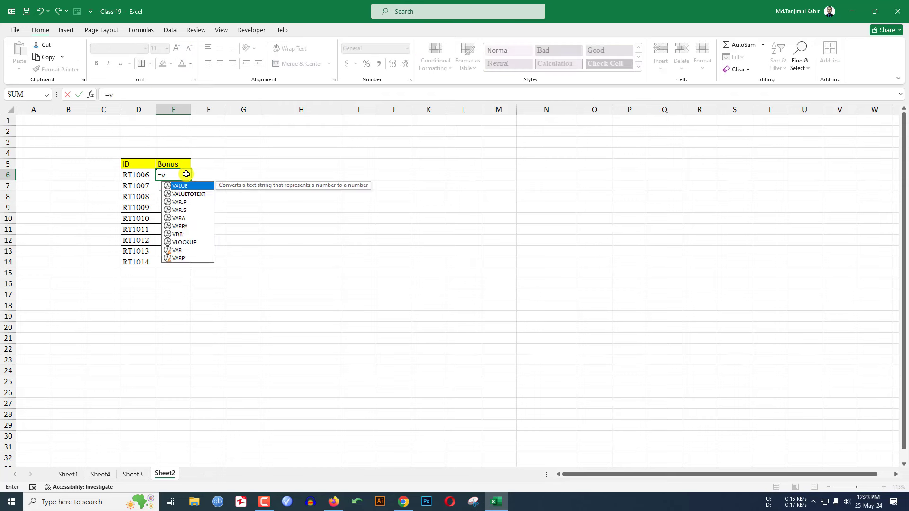
{"action": "type", "text": "l"}
{"action": "double_click", "coordinate": [188, 189]}
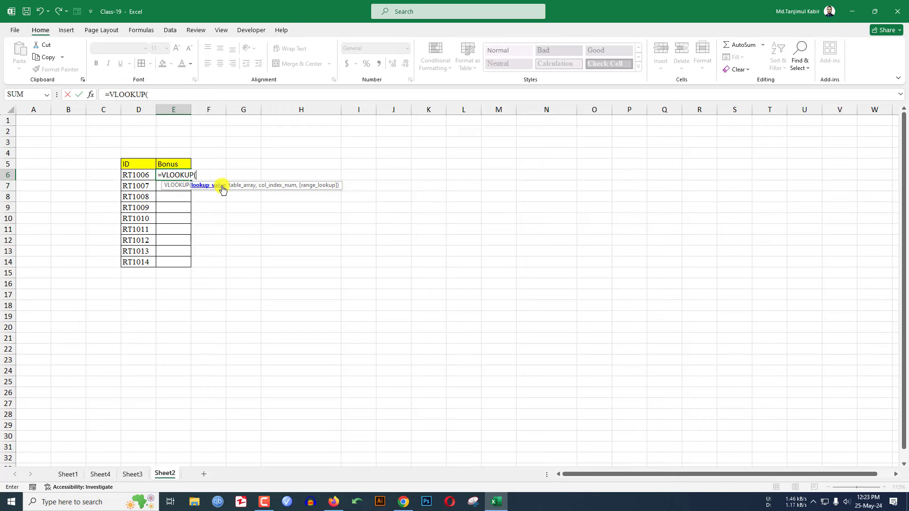
{"action": "left_click", "coordinate": [138, 175]}
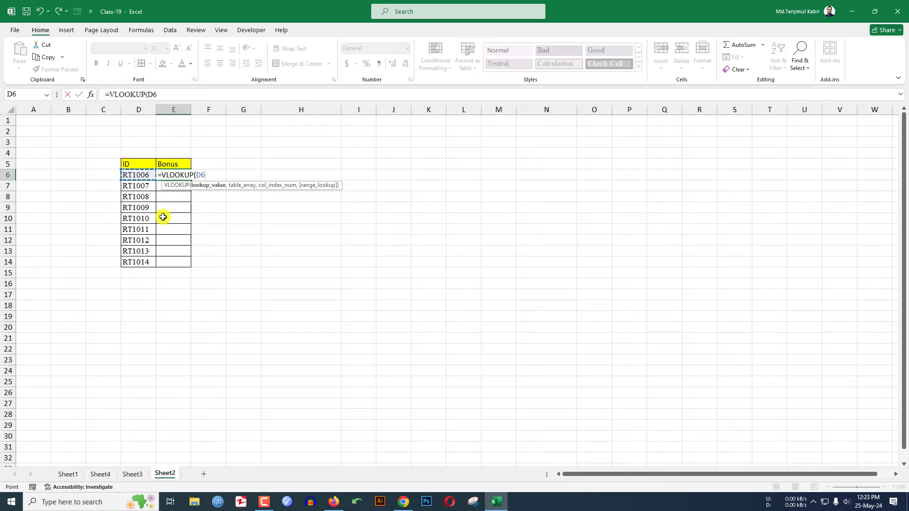
{"action": "type", "text": ","}
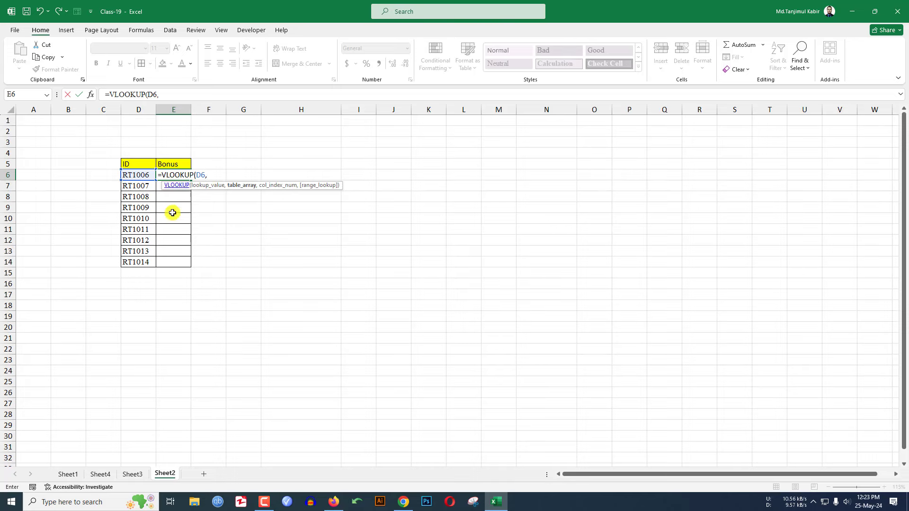
{"action": "left_click", "coordinate": [100, 474]}
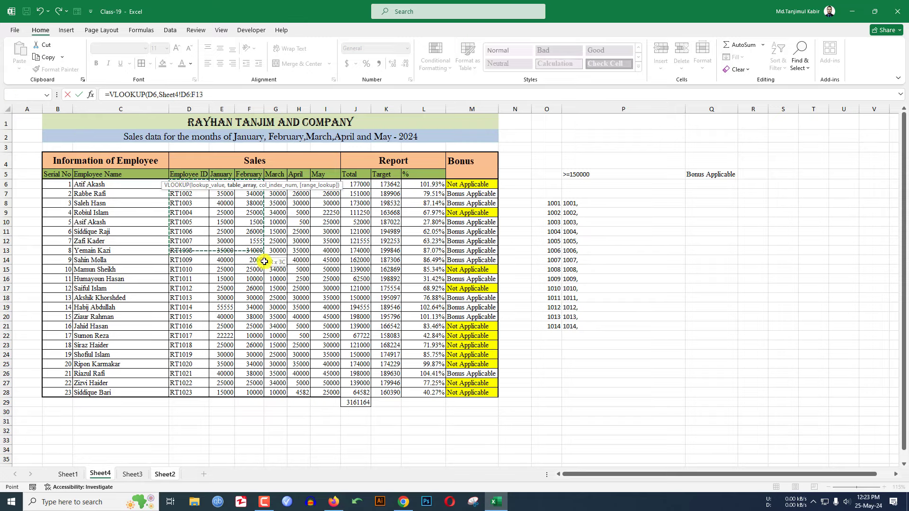
{"action": "left_click_drag", "start_coordinate": [179, 180], "coordinate": [472, 393]}
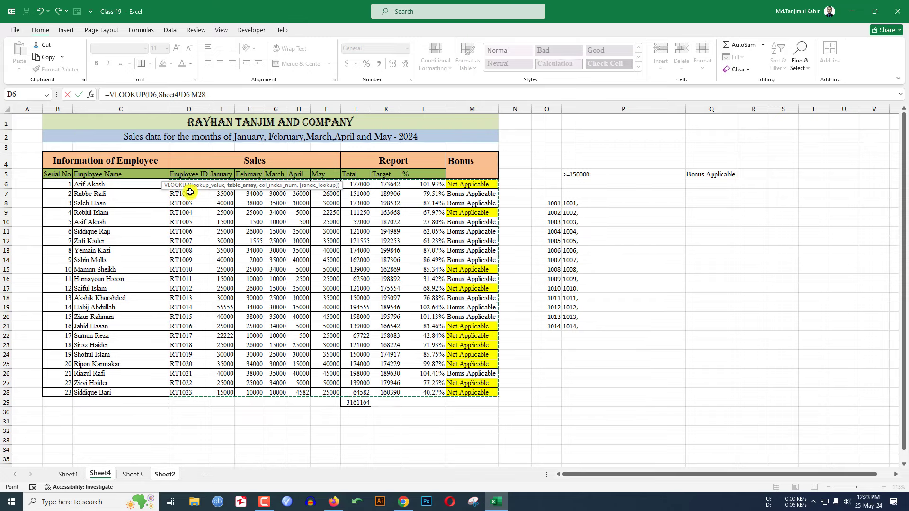
{"action": "left_click", "coordinate": [211, 95]}
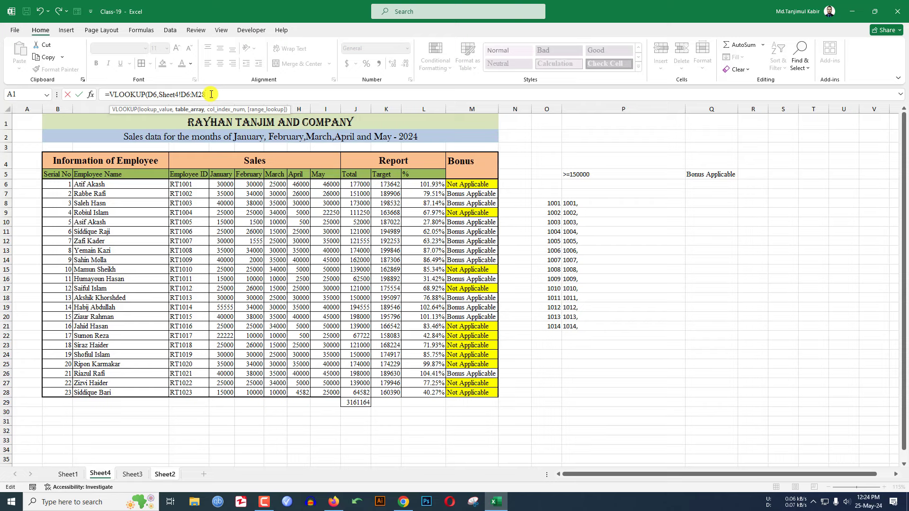
{"action": "type", "text": ","}
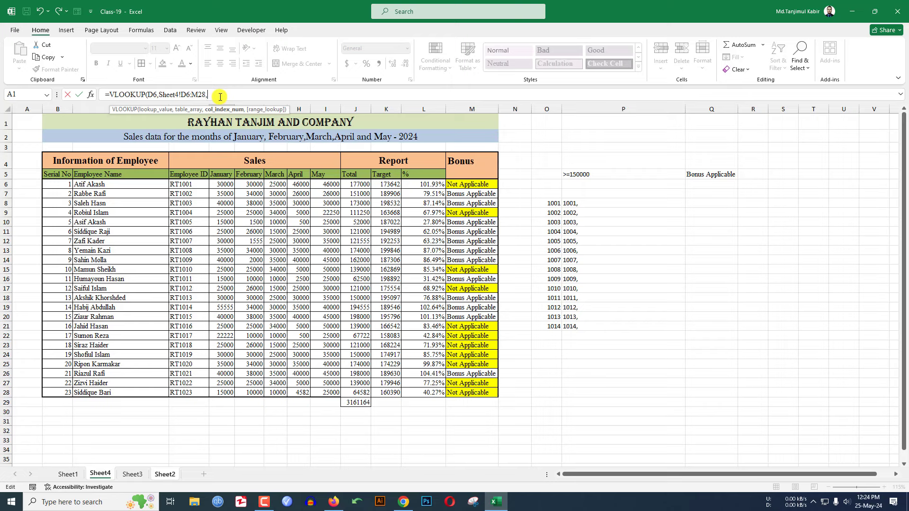
{"action": "type", "text": ","}
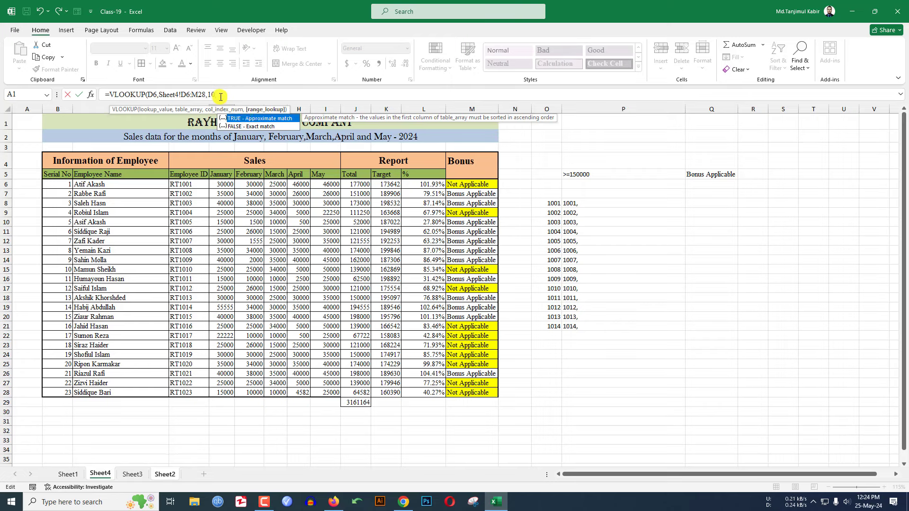
{"action": "double_click", "coordinate": [253, 127]}
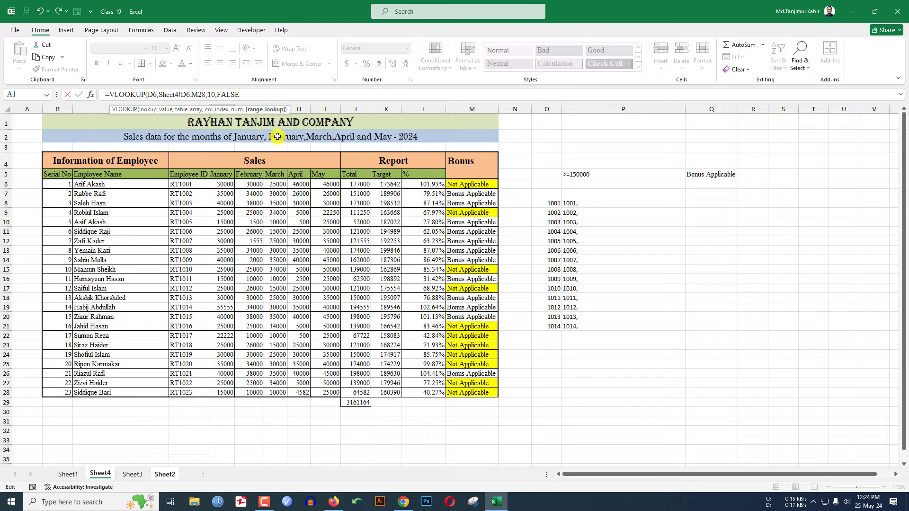
{"action": "type", "text": ")"}
{"action": "key", "text": "Return"}
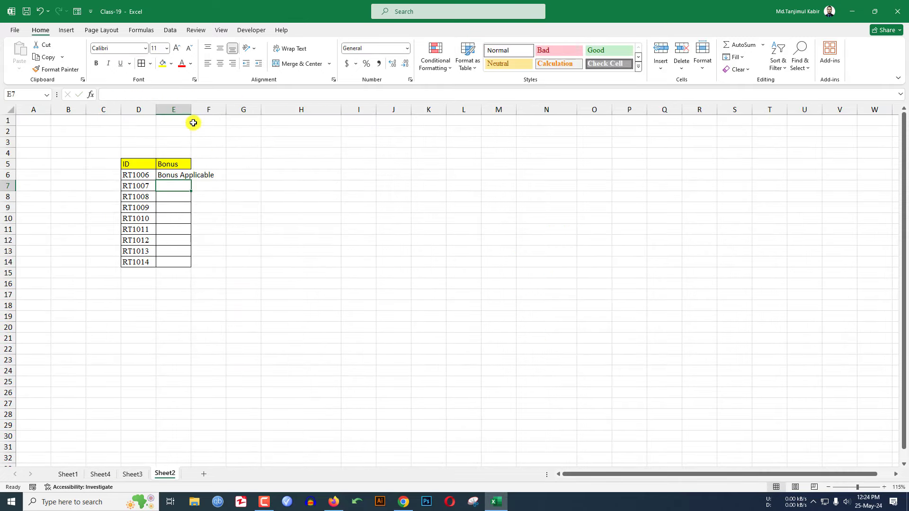
Autofit column E and fill the E6 lookup down to E14
{"action": "double_click", "coordinate": [191, 111]}
{"action": "left_click", "coordinate": [197, 176]}
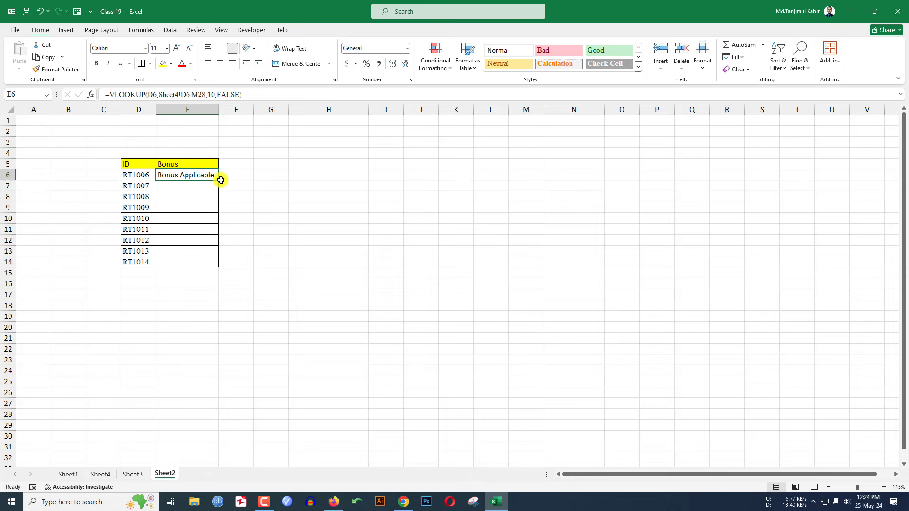
{"action": "left_click_drag", "start_coordinate": [220, 180], "coordinate": [211, 263]}
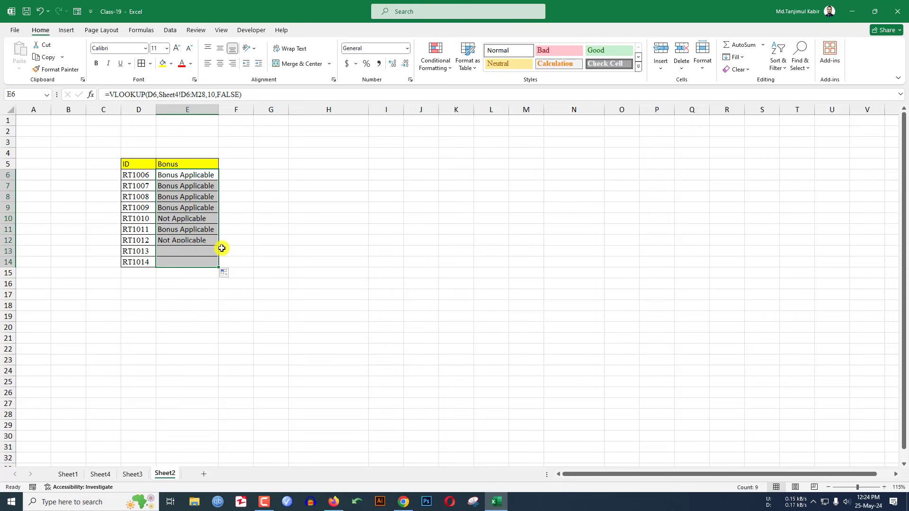
{"action": "left_click", "coordinate": [183, 218]}
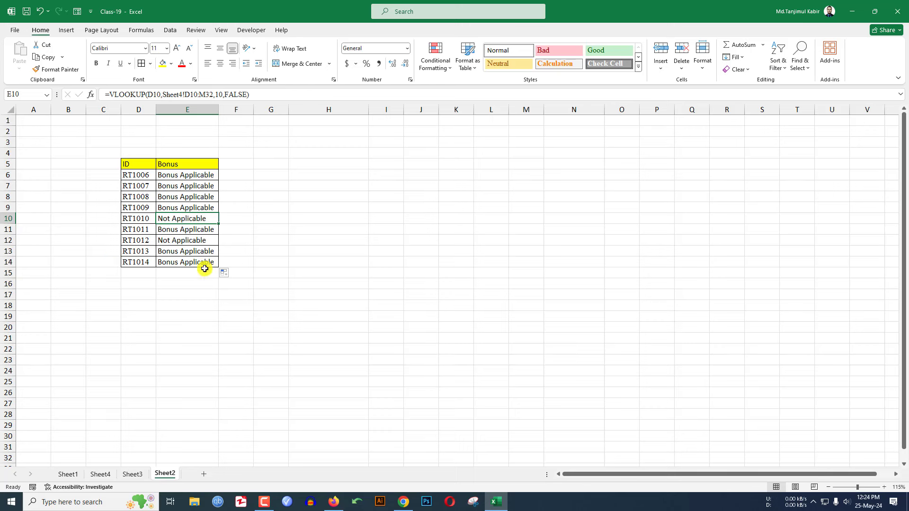
Inspect the E6 lookup formula and compare it with the Sheet4 sales table
{"action": "left_click", "coordinate": [189, 178]}
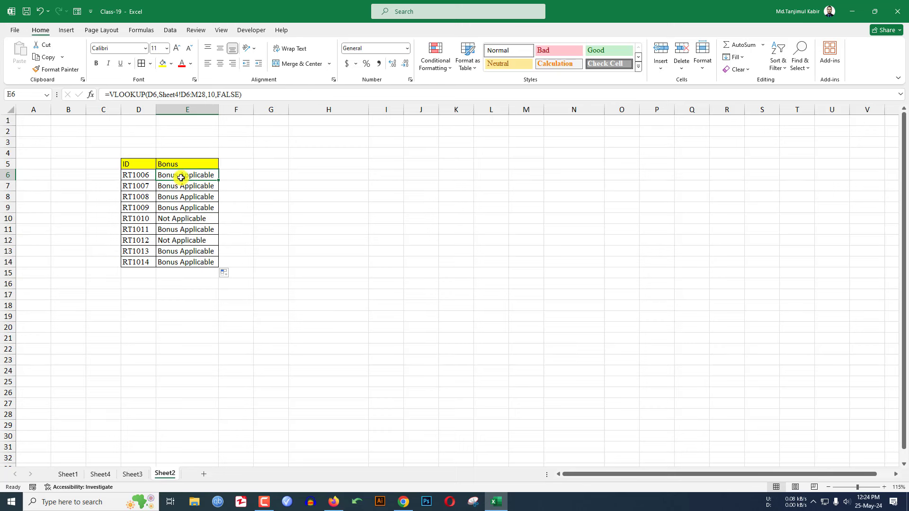
{"action": "double_click", "coordinate": [212, 177]}
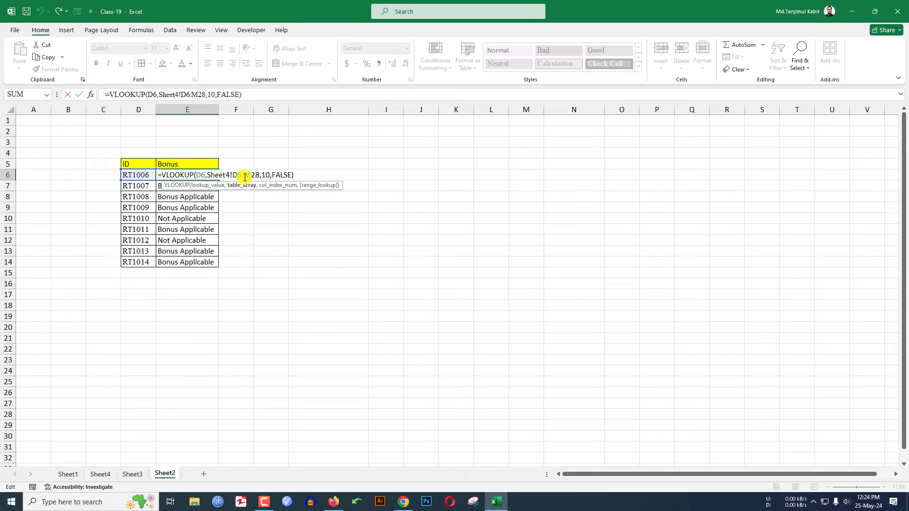
{"action": "key", "text": "Return"}
{"action": "double_click", "coordinate": [195, 176]}
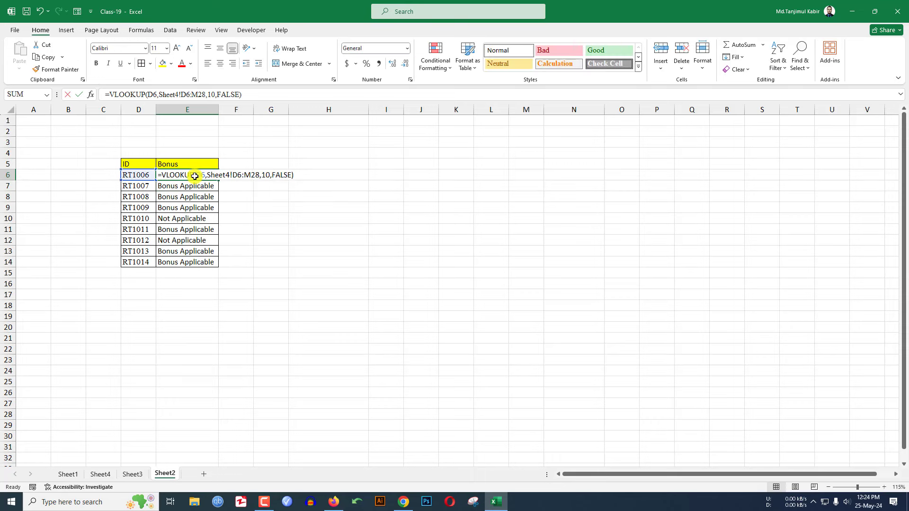
{"action": "key", "text": "Return"}
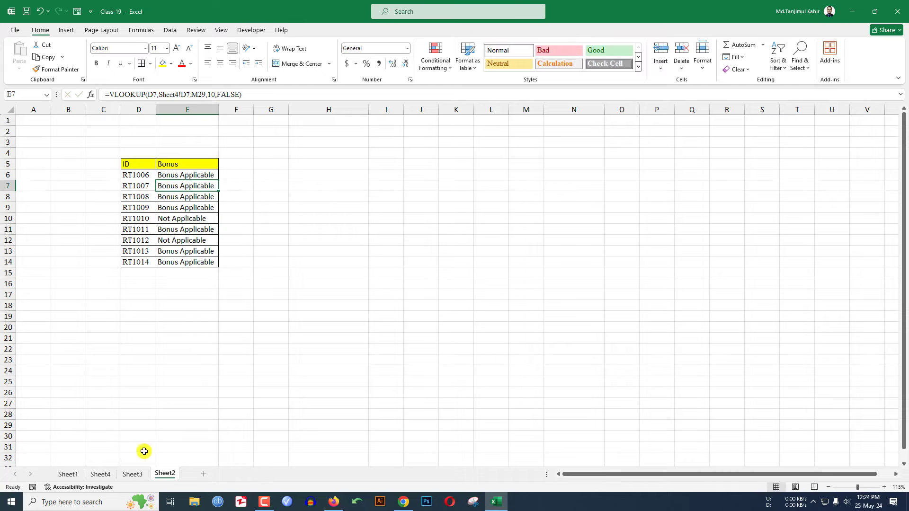
{"action": "left_click", "coordinate": [101, 474]}
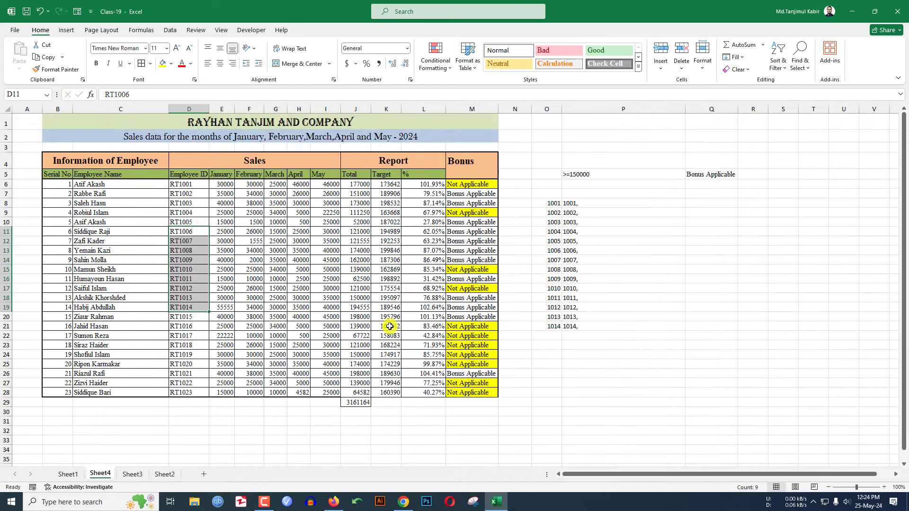
{"action": "left_click", "coordinate": [165, 474]}
{"action": "double_click", "coordinate": [185, 174]}
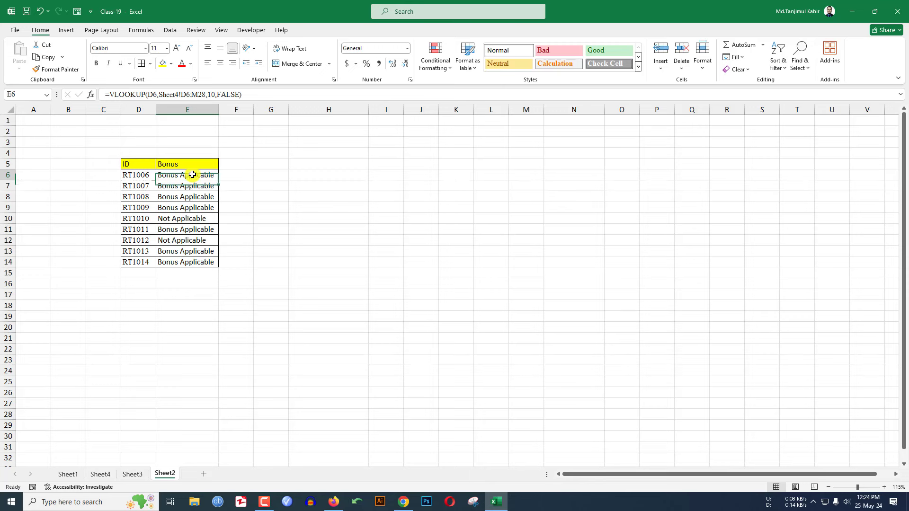
Make E6's lookup range absolute as Sheet4!$D$6:$M$28 using F4
{"action": "left_click", "coordinate": [197, 94]}
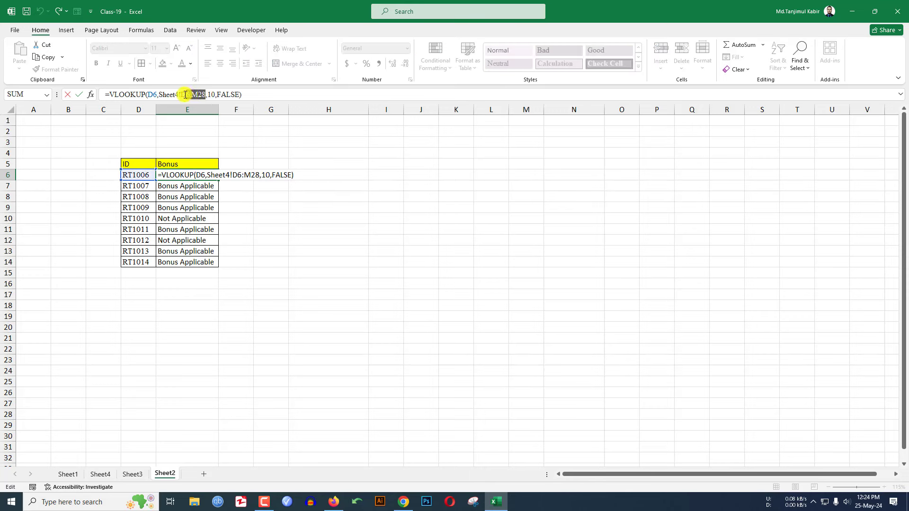
{"action": "left_click_drag", "start_coordinate": [184, 95], "coordinate": [181, 94]}
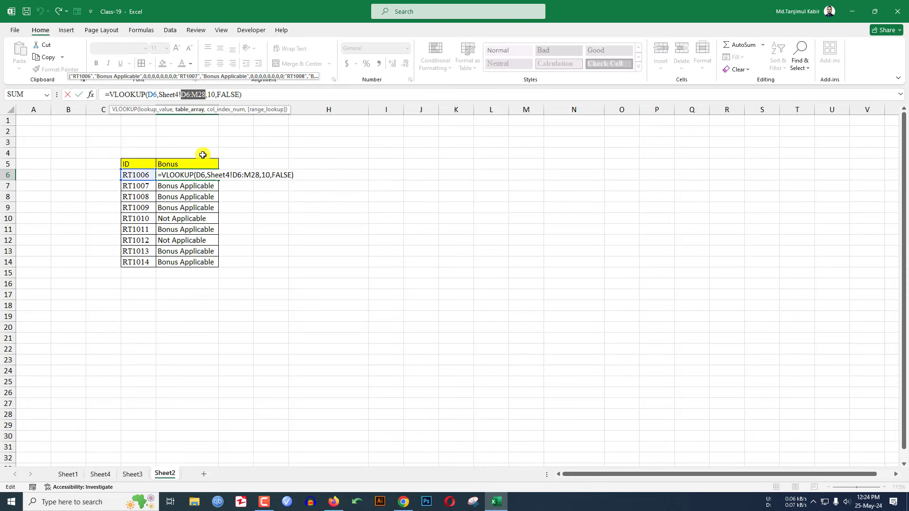
{"action": "key", "text": "F4"}
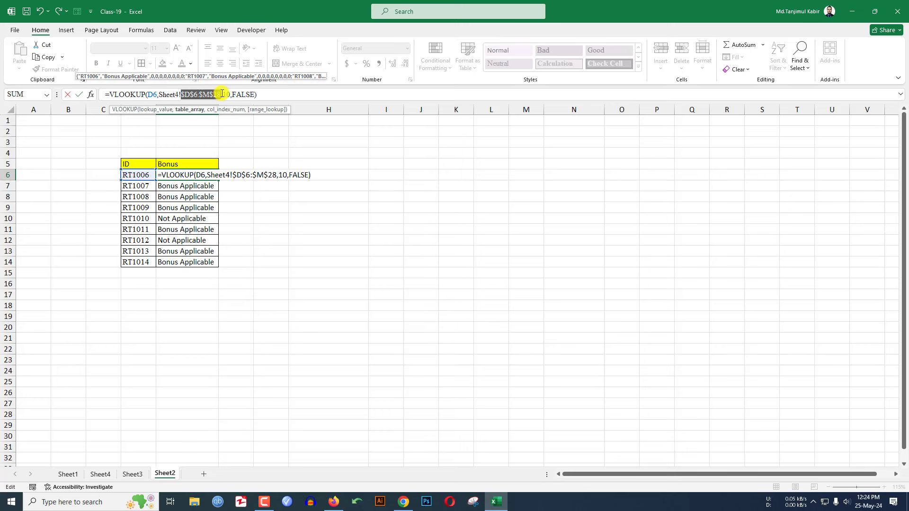
{"action": "key", "text": "Return"}
Refill the corrected lookup down to E14 and check the RT1010 and E6 formulas
{"action": "left_click", "coordinate": [210, 178]}
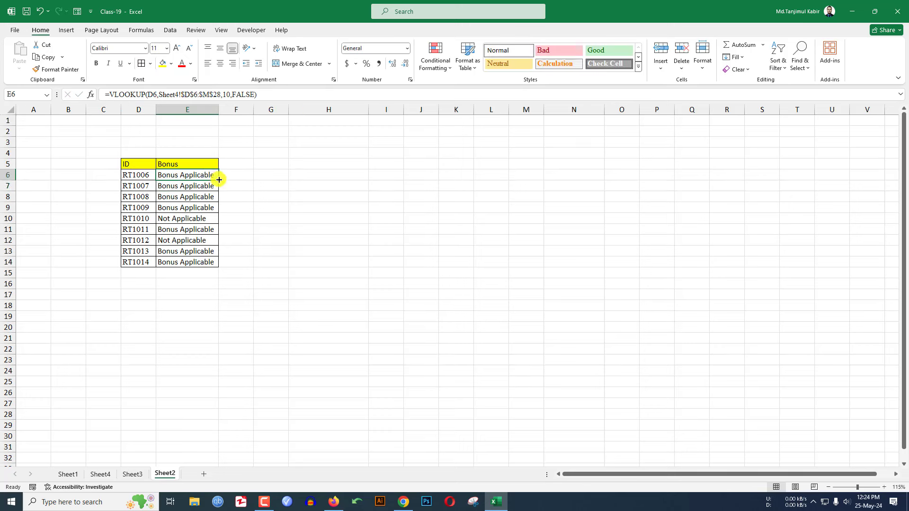
{"action": "left_click_drag", "start_coordinate": [217, 180], "coordinate": [216, 262]}
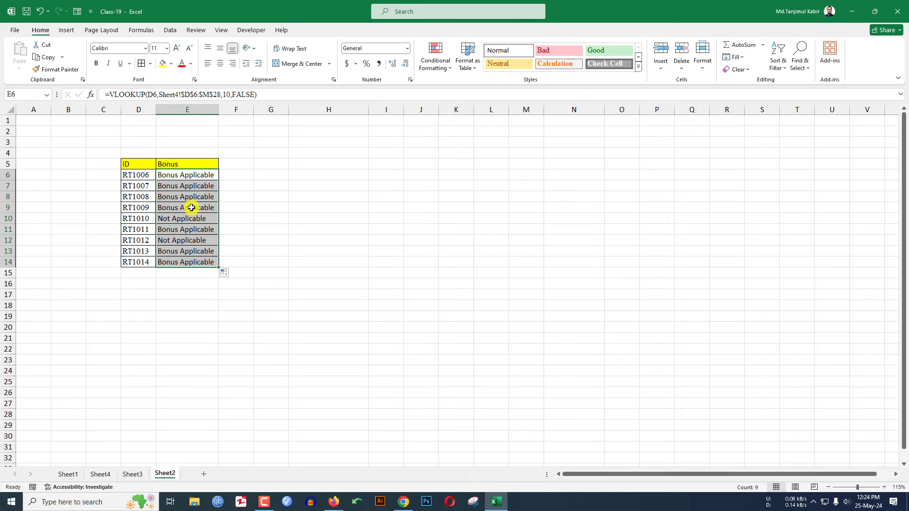
{"action": "left_click_drag", "start_coordinate": [209, 186], "coordinate": [192, 219]}
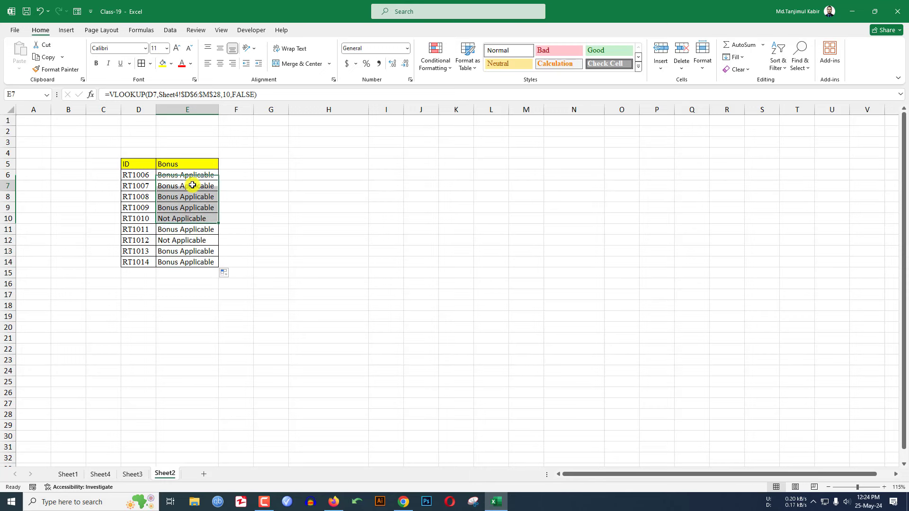
{"action": "left_click", "coordinate": [199, 219]}
{"action": "left_click", "coordinate": [186, 176]}
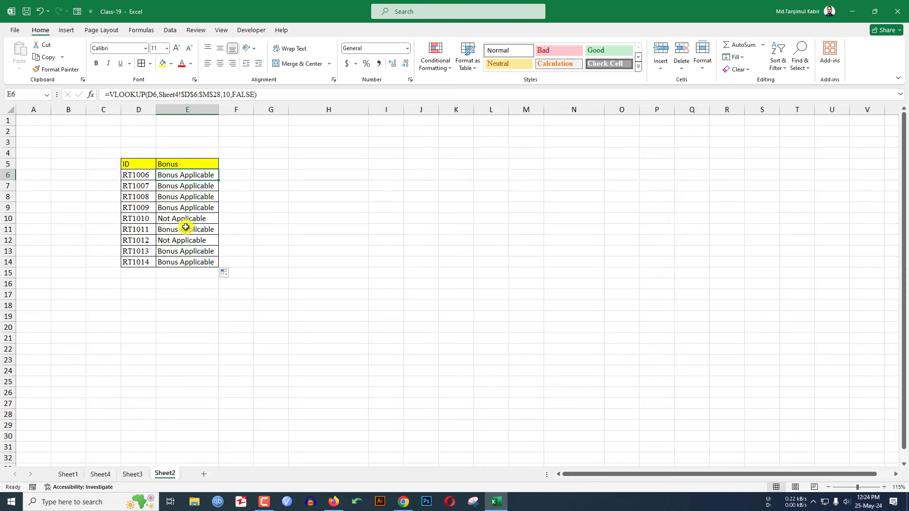